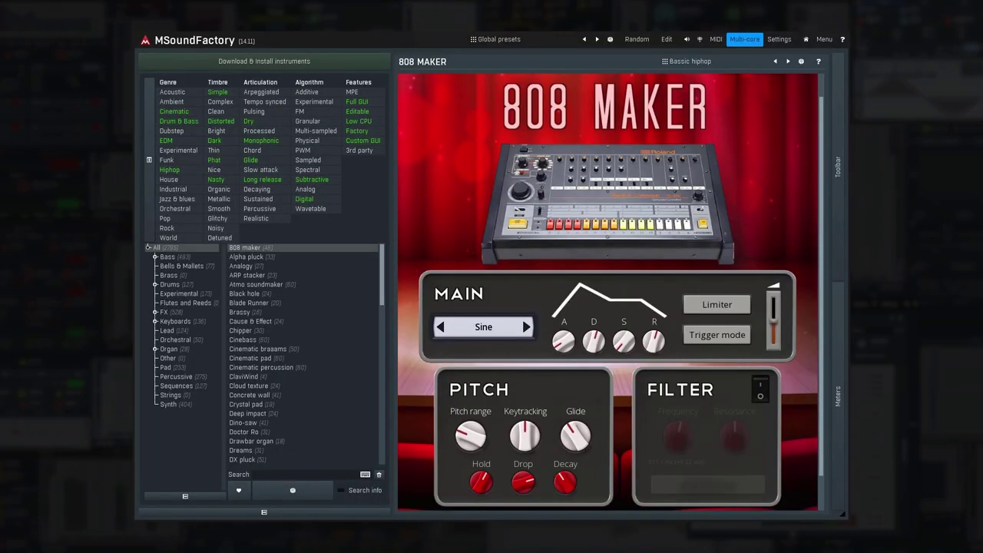
Step: Audition the Cinematic braaams and ClaviWind instruments, then inspect the Ratio module's settings
left_click(257, 349)
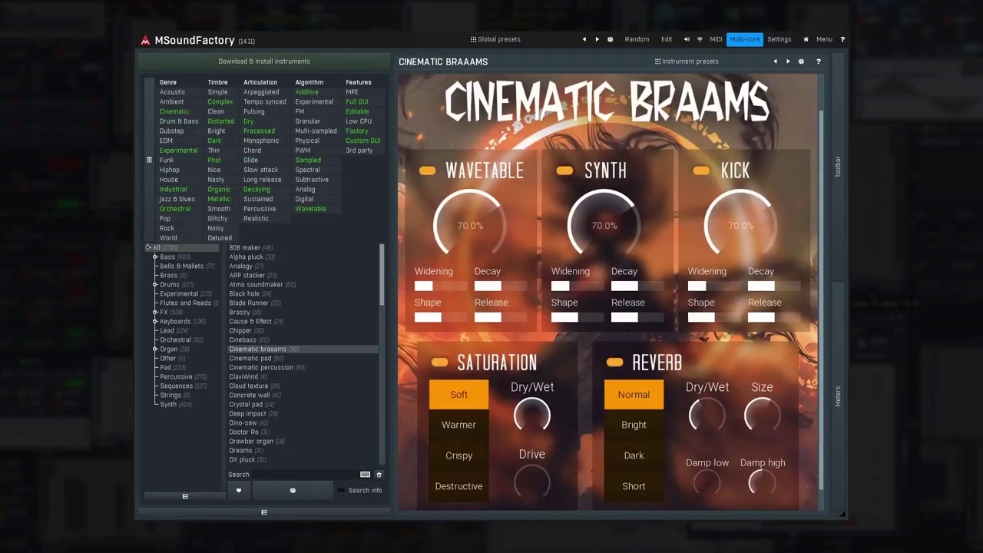
left_click(247, 376)
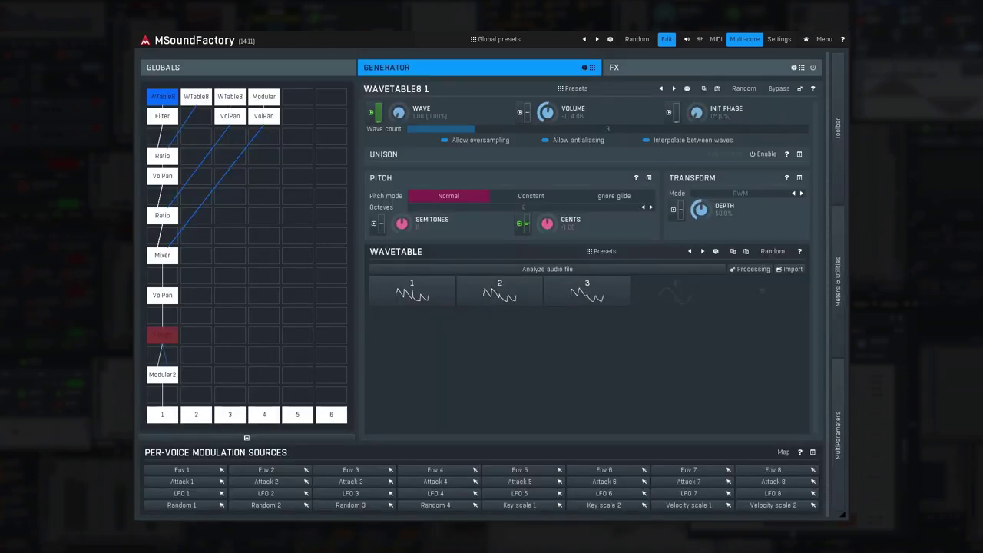
left_click(162, 155)
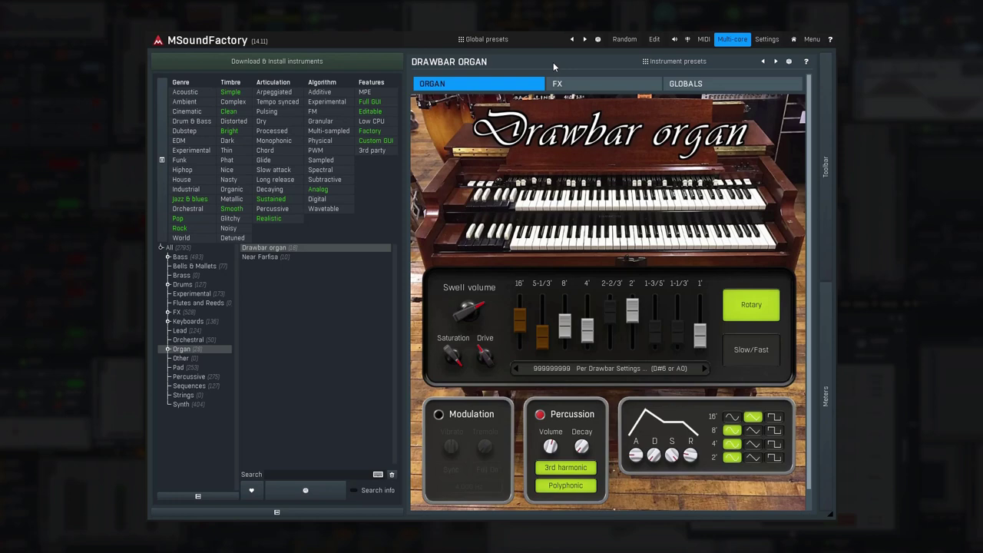
Step: In the modular editor, inspect the Noise, two Envelope and an Oscillator module, then exit the editor
left_click(654, 39)
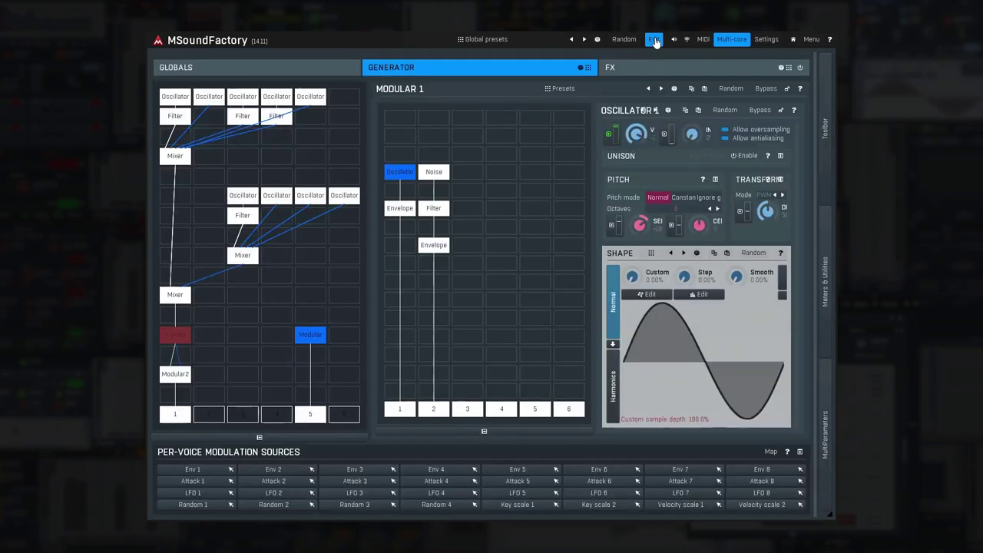
left_click(443, 174)
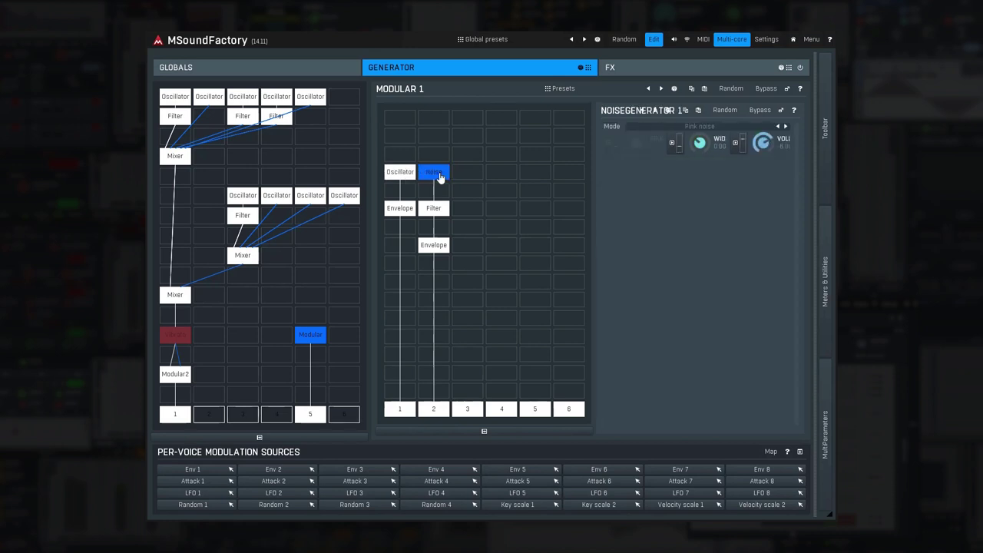
left_click(436, 246)
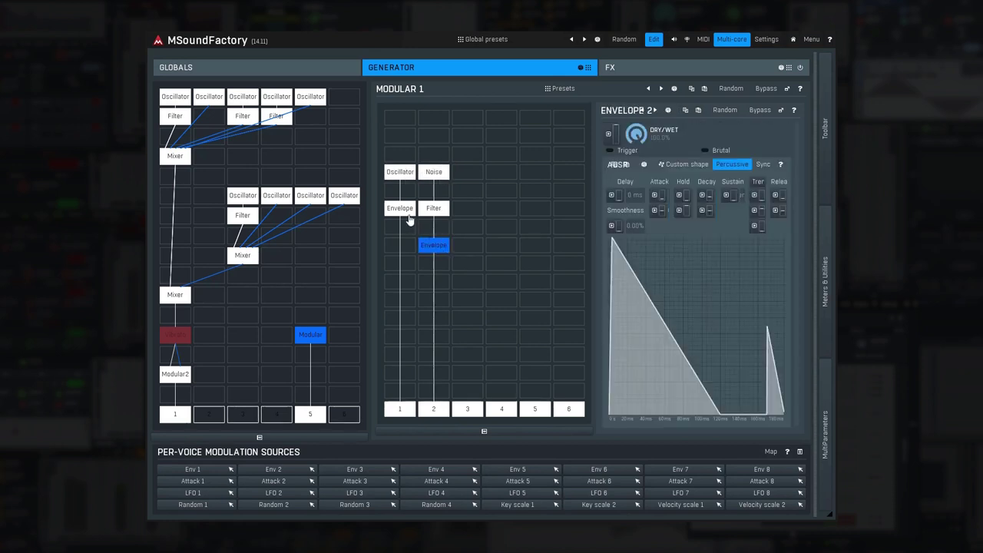
left_click(405, 216)
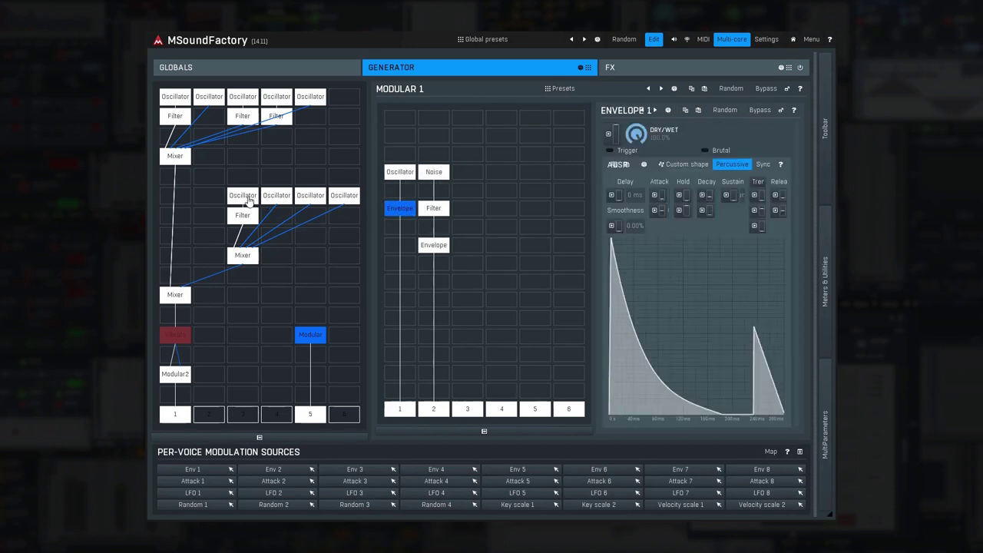
left_click(246, 198)
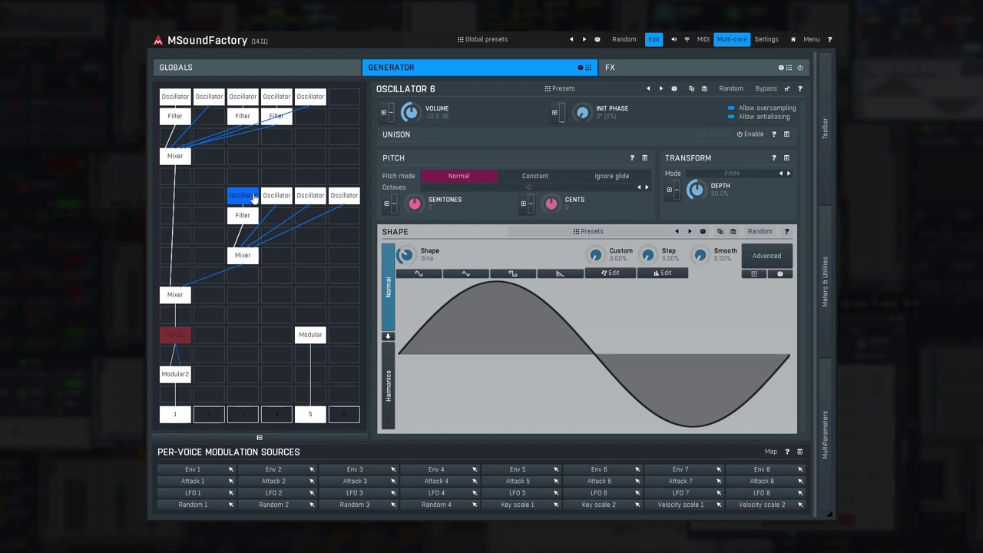
left_click(655, 42)
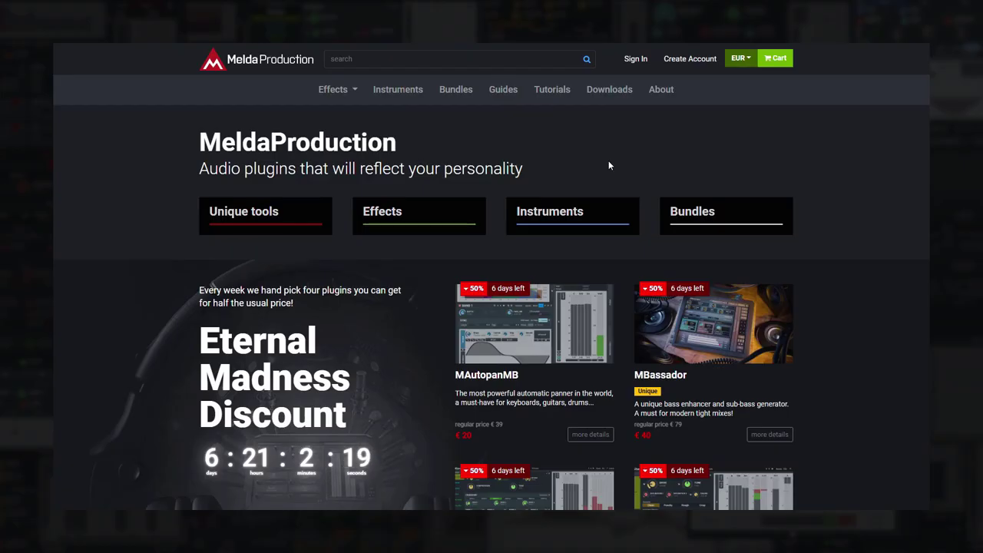
Step: Go to the Downloads page from the MeldaProduction site's top navigation
left_click(612, 92)
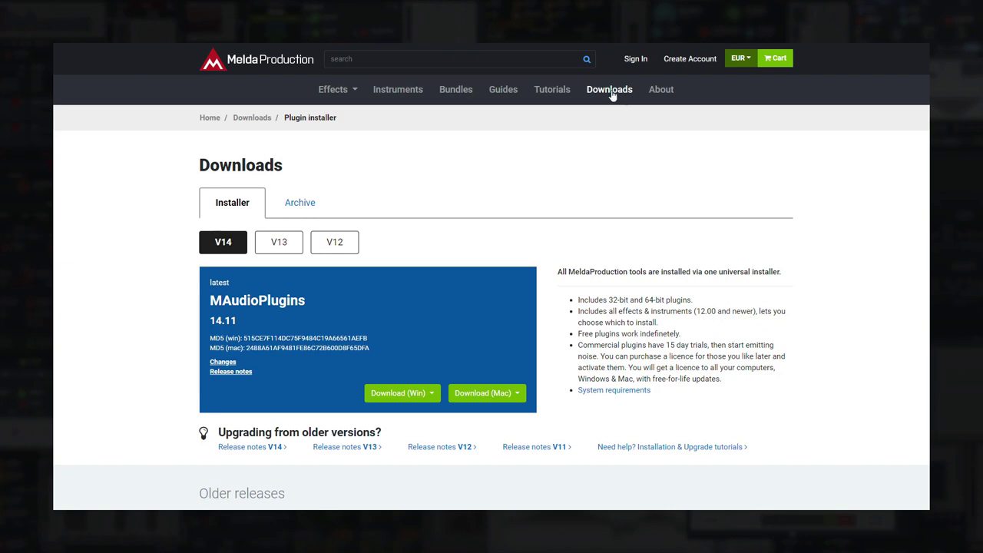
Step: Download the Windows installer and accept its licence agreement
left_click(400, 394)
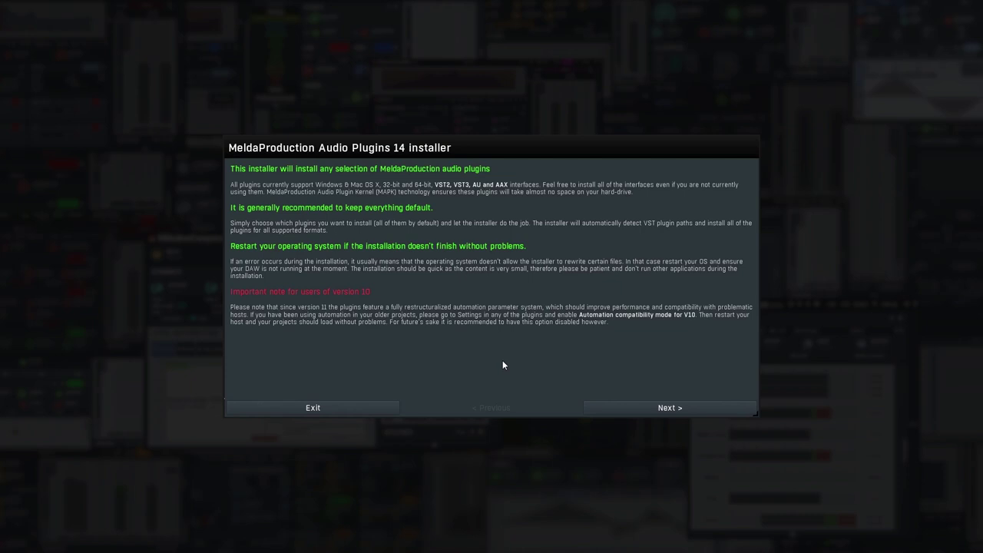
left_click(634, 408)
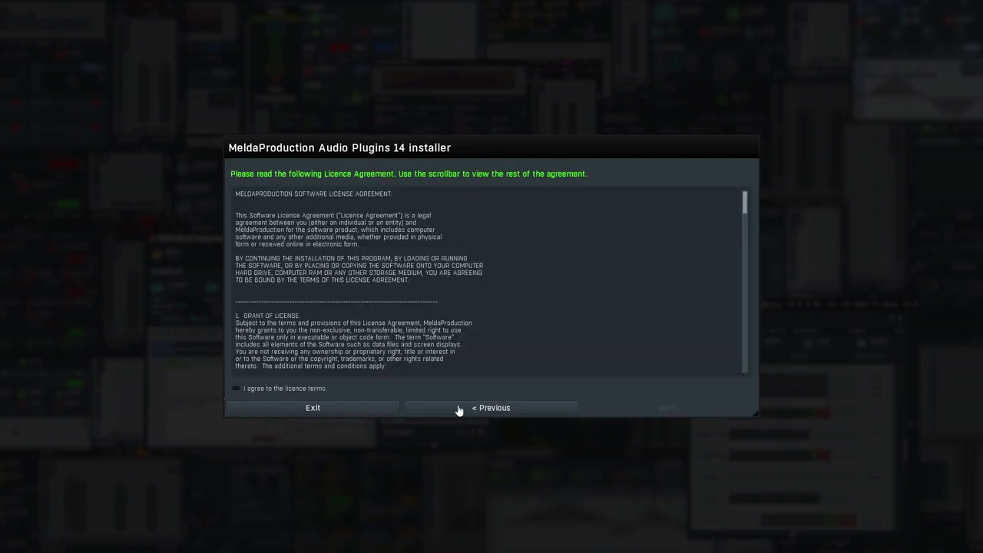
left_click(304, 392)
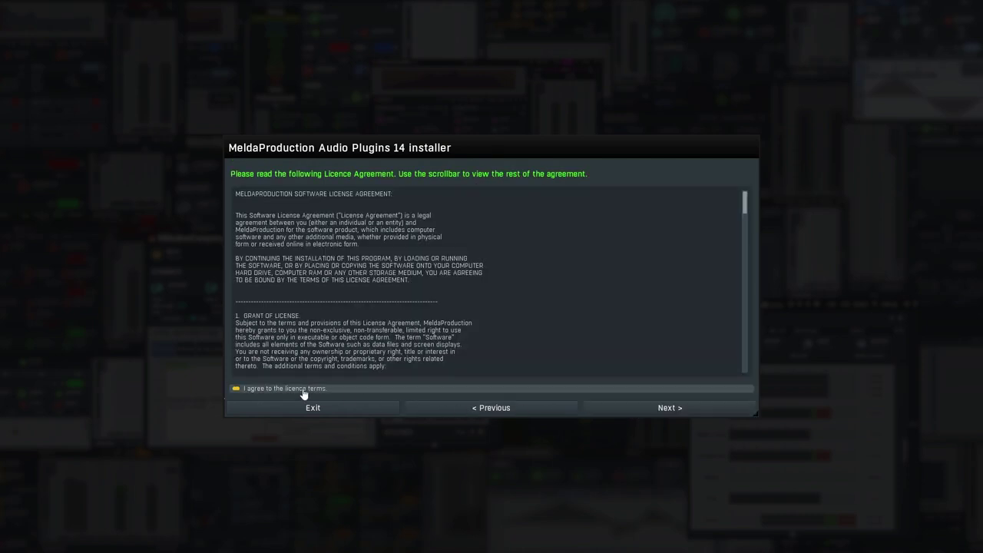
left_click(626, 410)
left_click(625, 412)
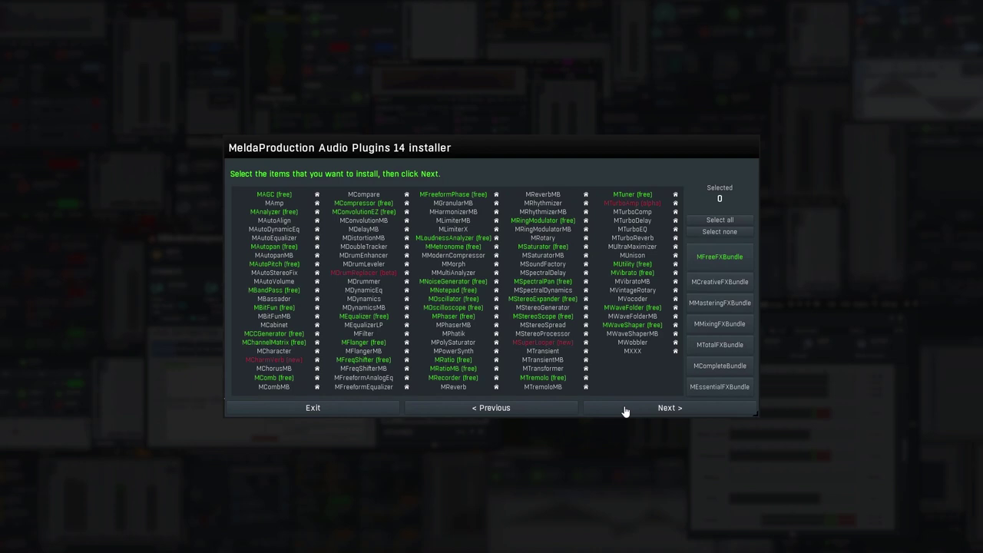
Step: Select all plugins, including MSoundFactory, keep the default directories, and start installing
left_click(527, 265)
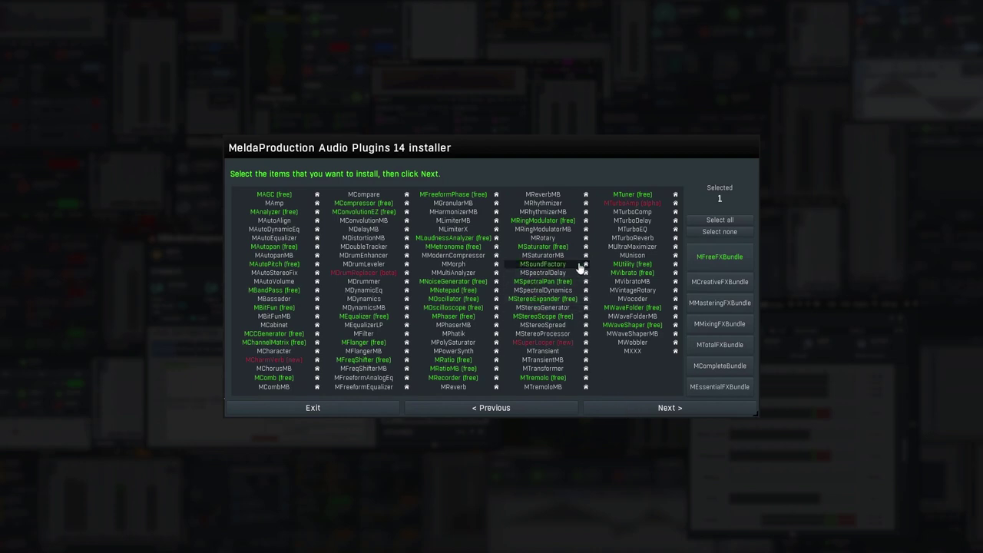
left_click(722, 259)
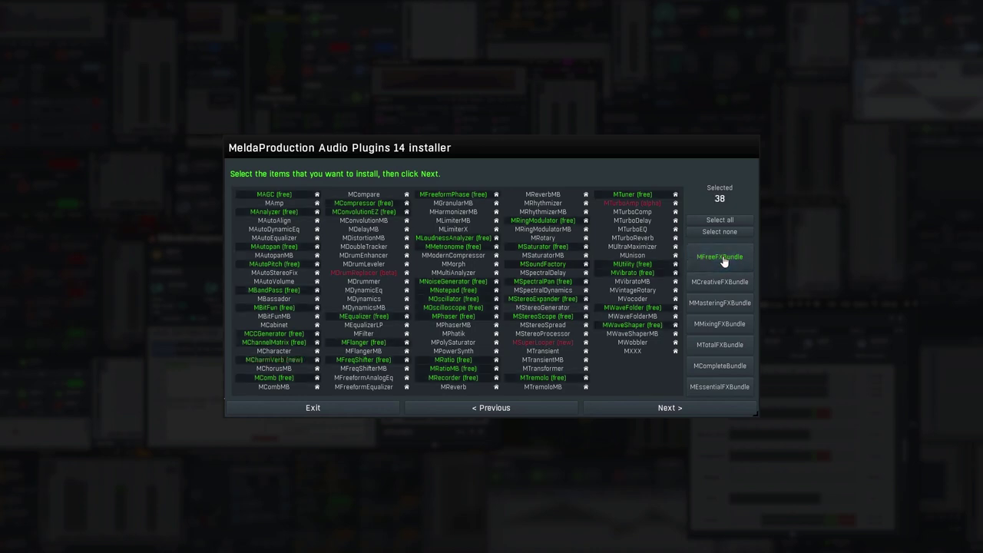
left_click(718, 223)
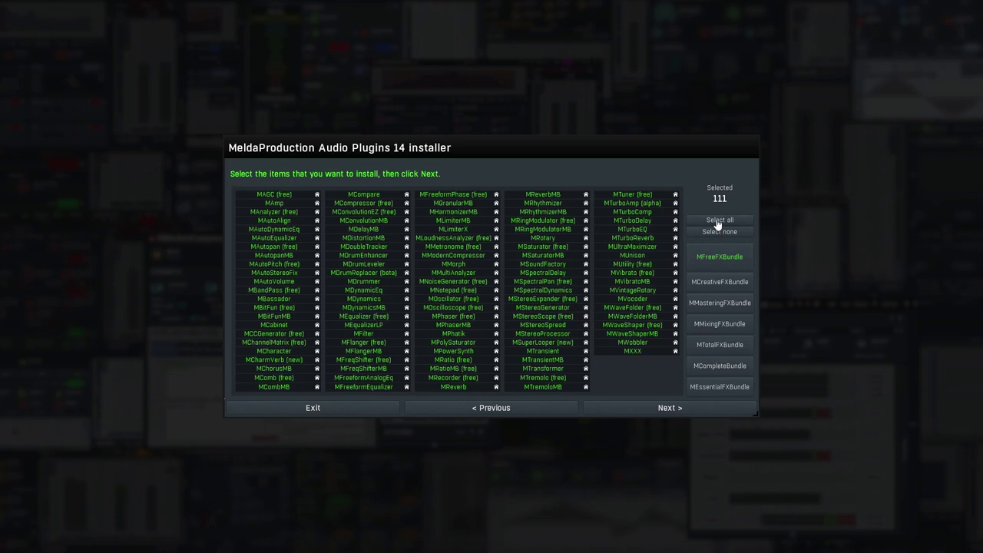
left_click(688, 412)
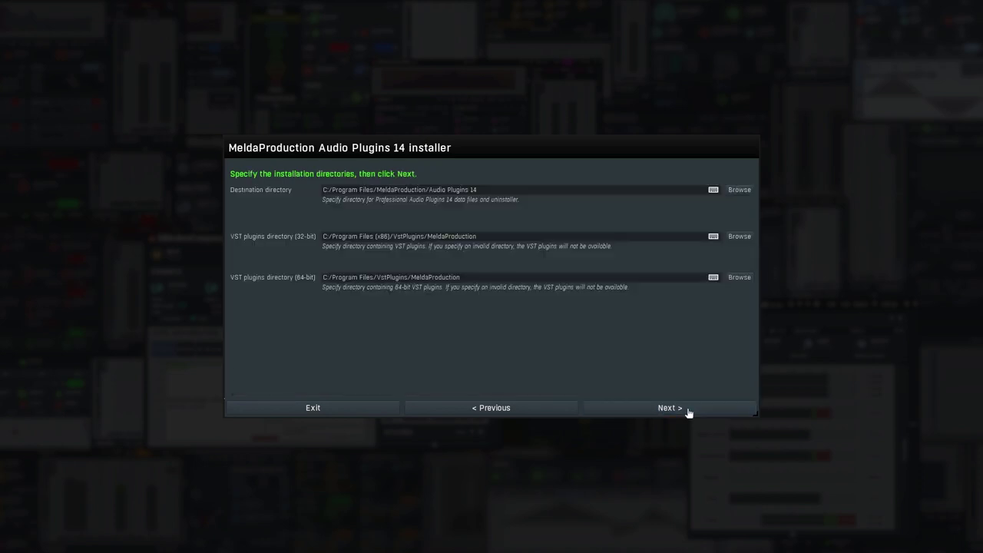
left_click(687, 411)
left_click(666, 407)
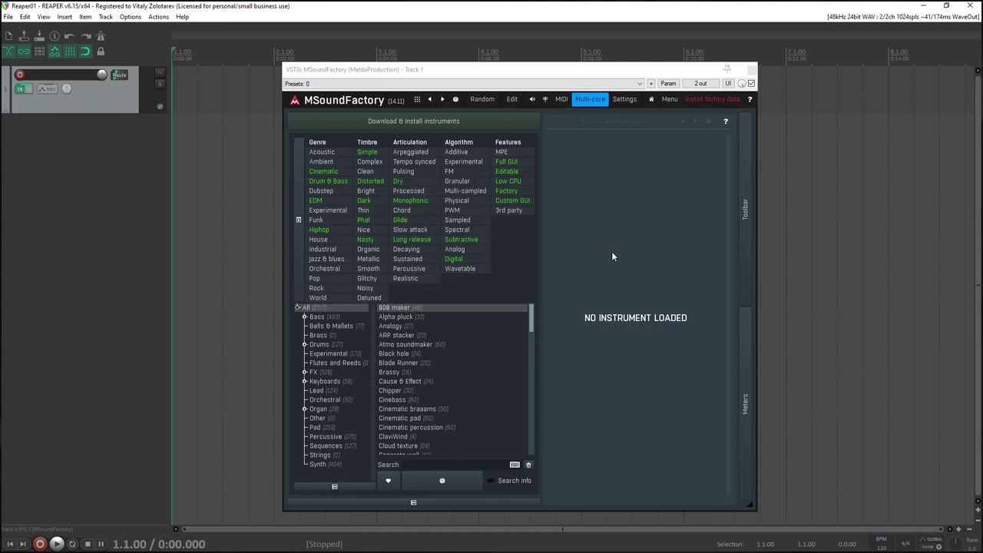
Step: Download and install the MSoundFactoryEssentials, MDrummerEssentials and MonasteryGrand factory data packs
left_click(704, 104)
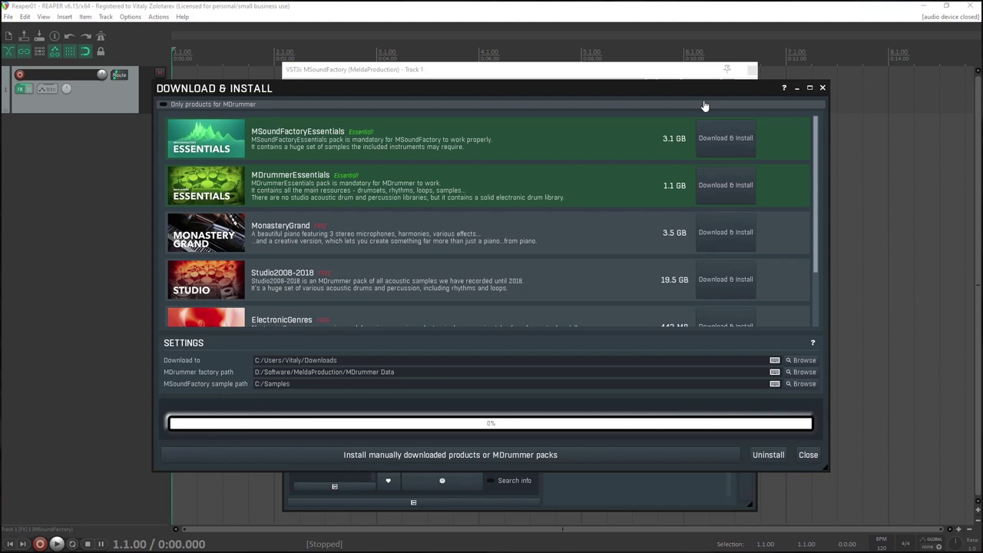
mouse_move(817, 173)
left_mouse_down()
mouse_move(817, 221)
mouse_move(818, 164)
left_mouse_up()
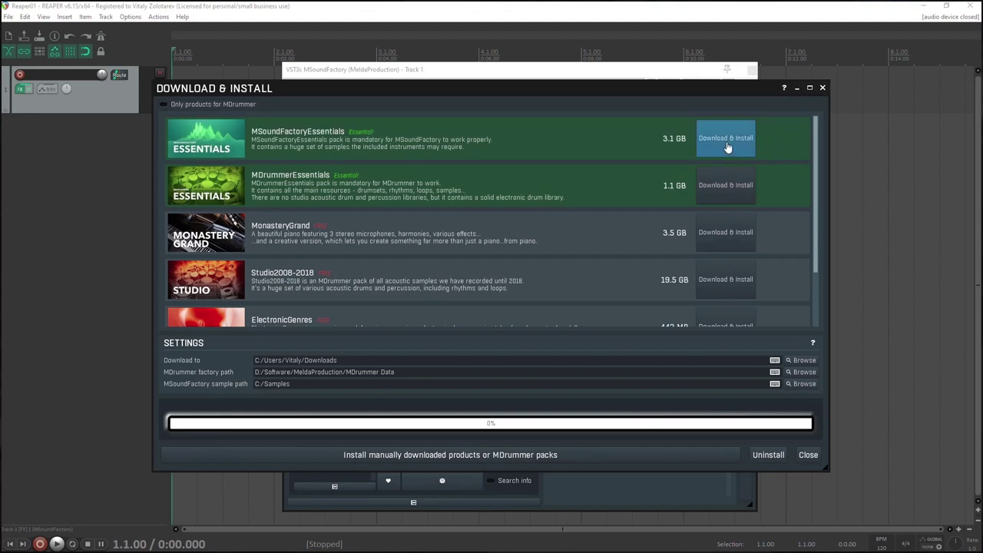
left_click(727, 143)
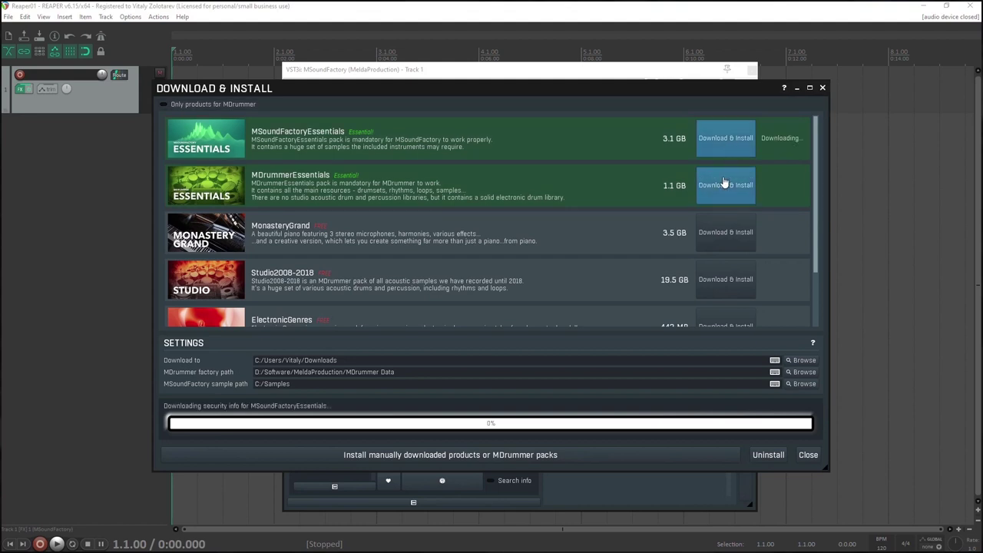
left_click(724, 182)
left_click(719, 233)
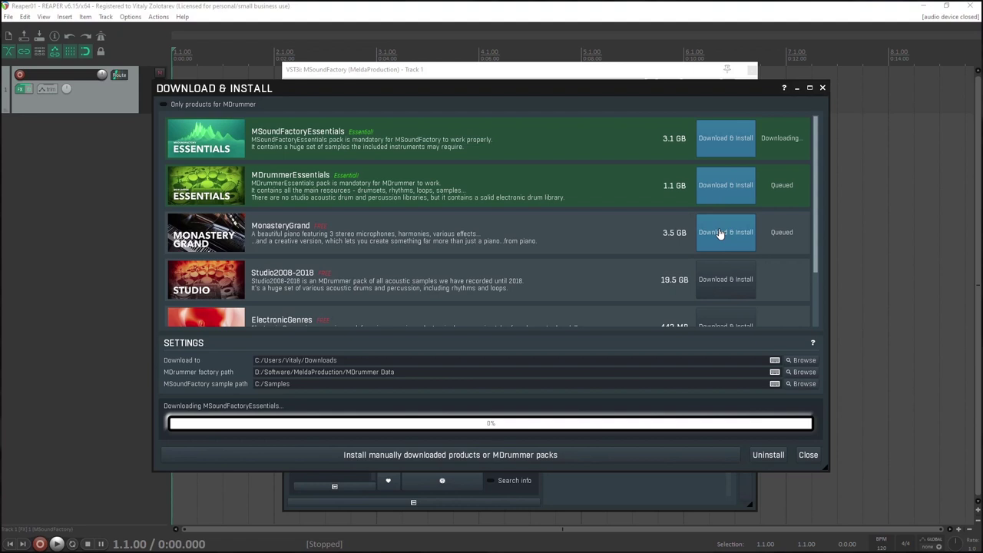
left_click(808, 455)
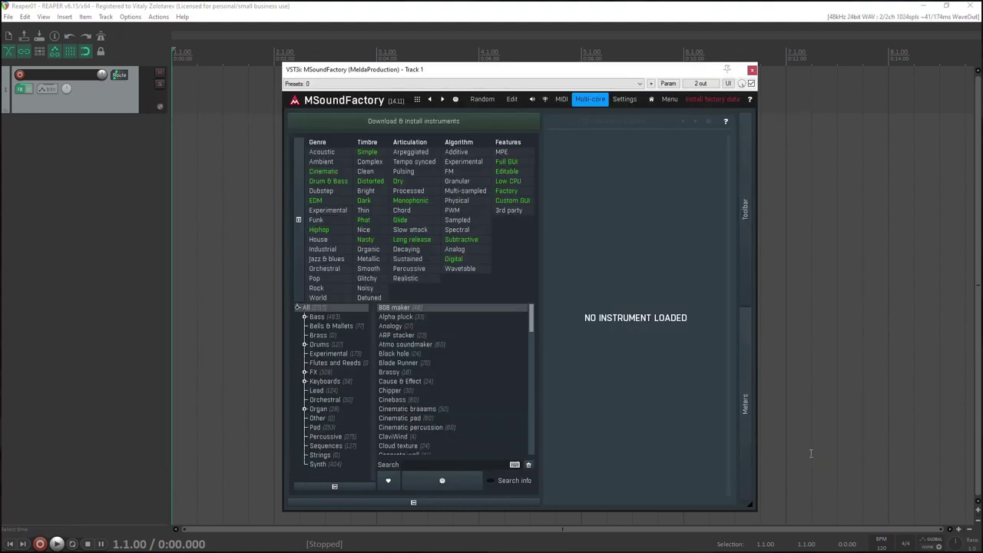
left_click(707, 102)
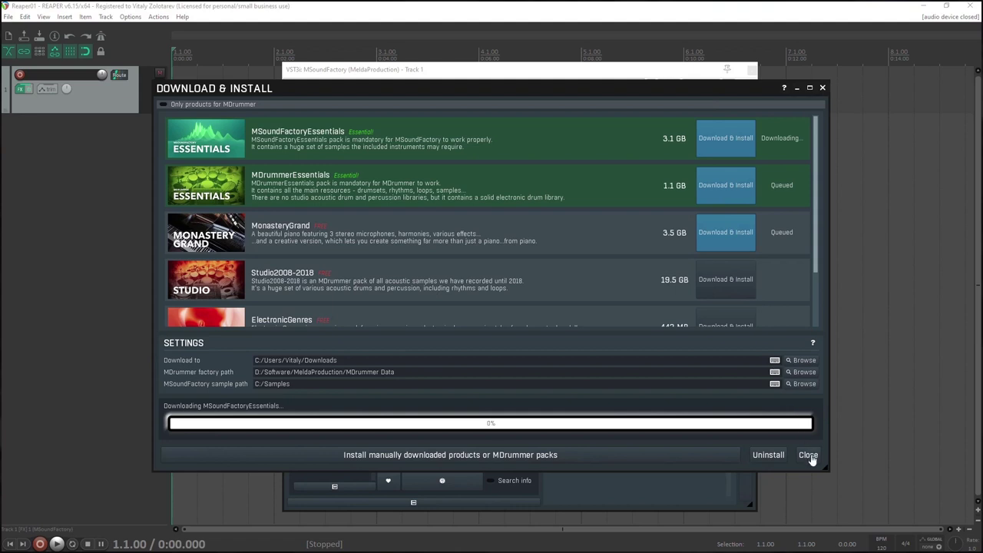
left_click(809, 454)
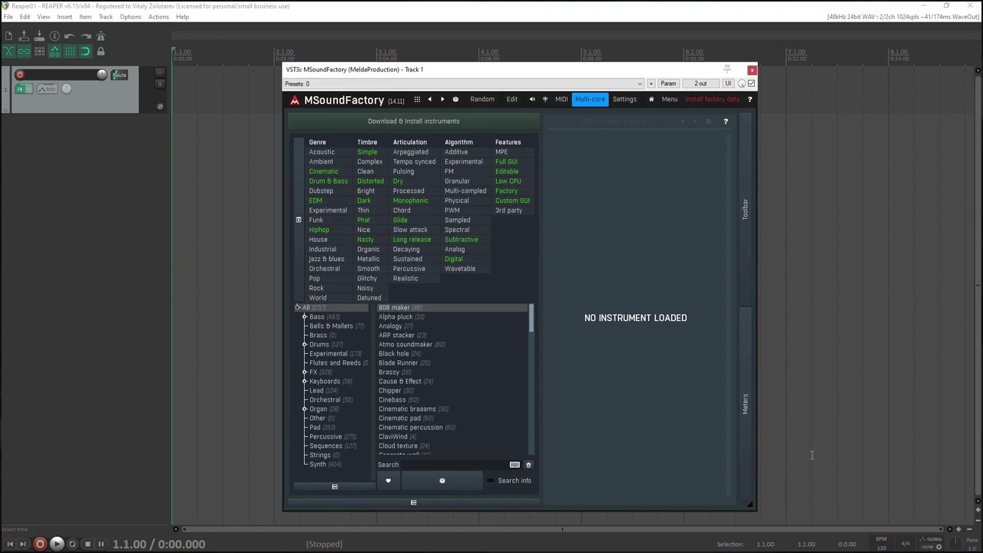
left_click(672, 102)
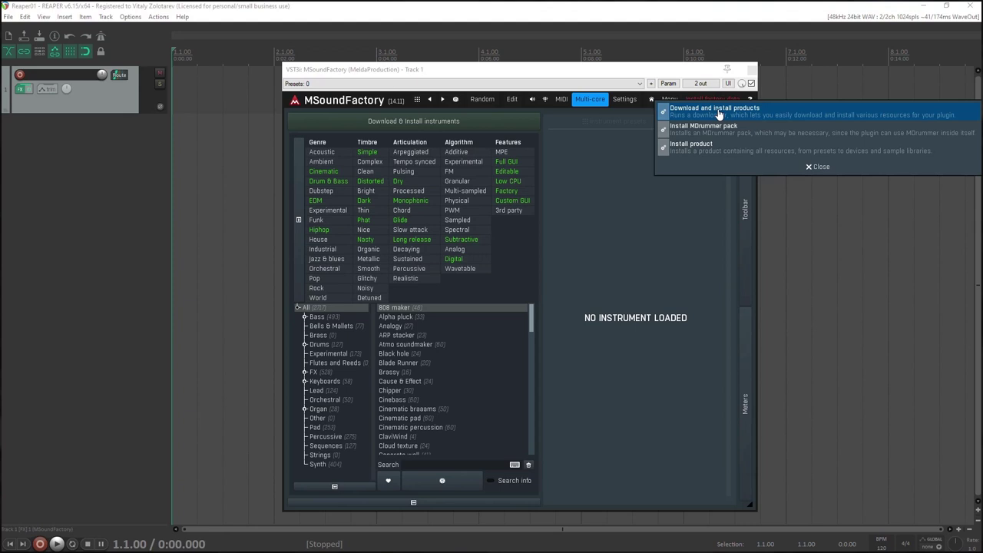
left_click(744, 169)
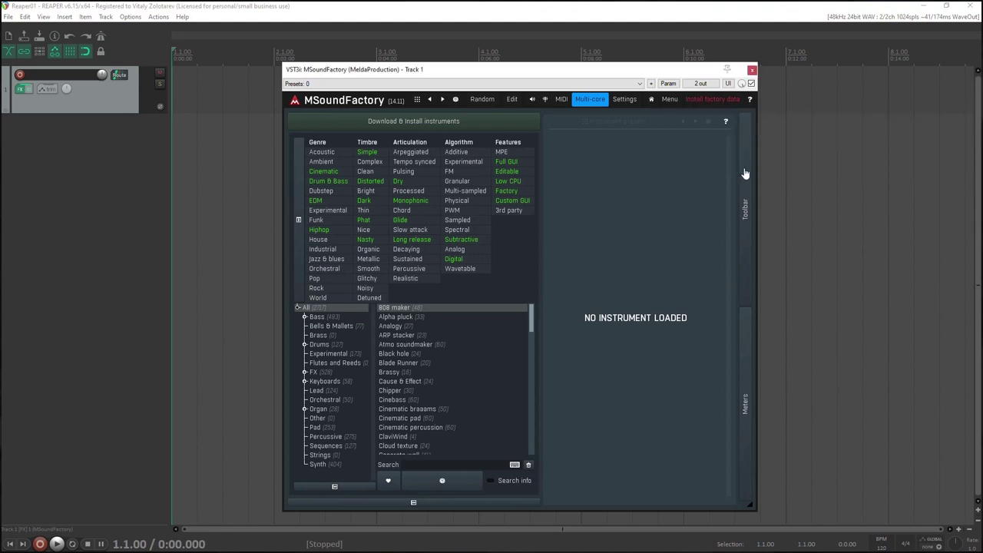
Step: Try the 808 maker and Alpha pluck instruments, moving the plugin window up and left
double_click(397, 309)
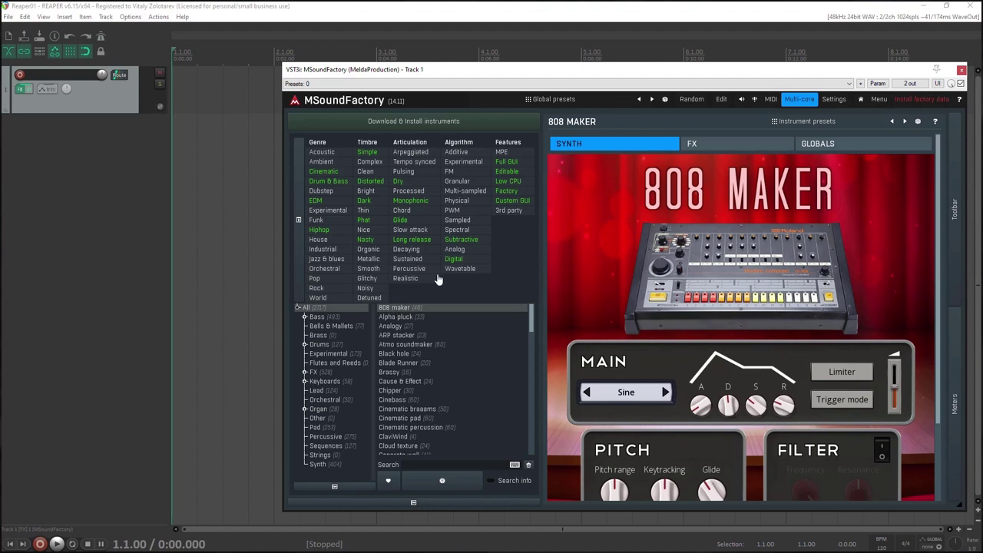
left_click_drag(525, 73, 435, 58)
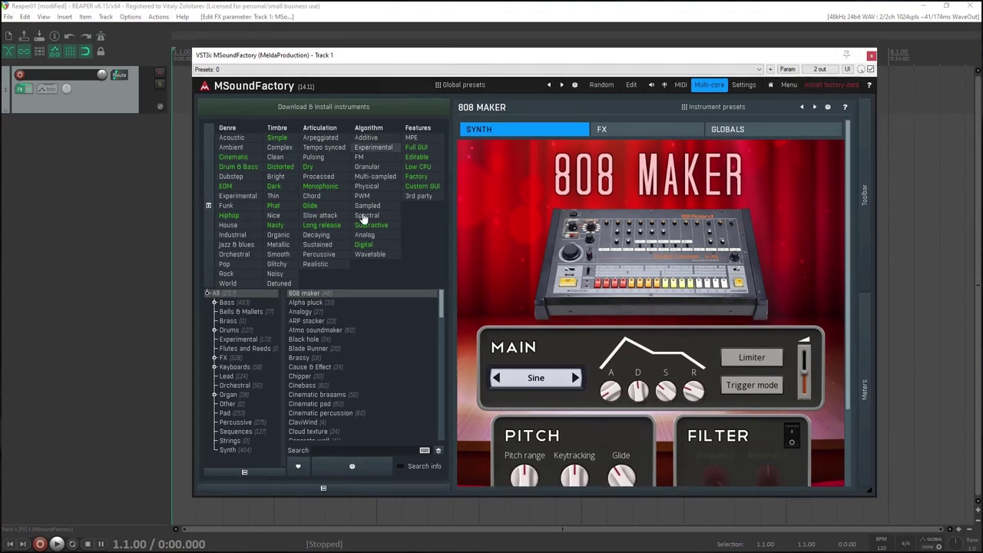
left_click(315, 306)
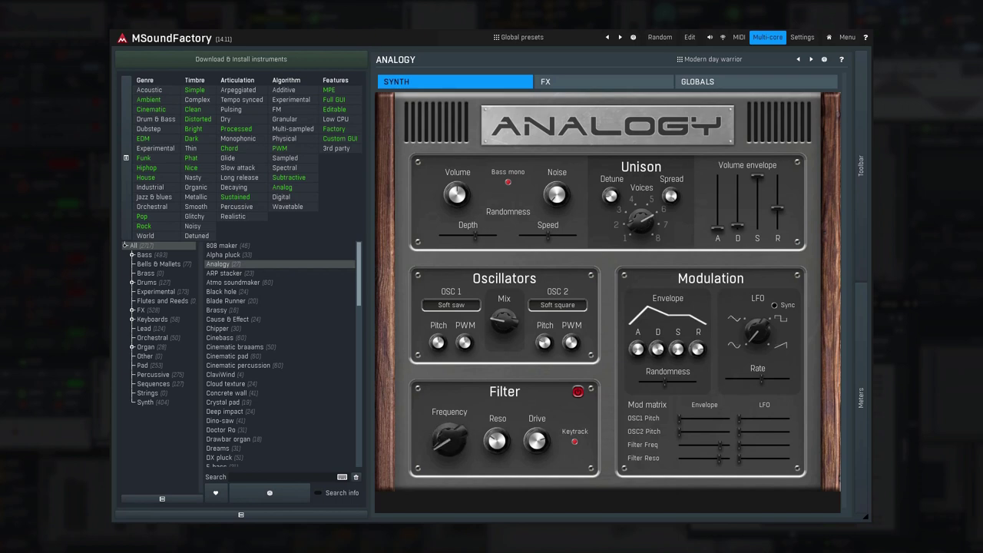
Step: Load Atmo soundmaker, toggle the Rock tag, and step forward through Crystal pad presets past Galaxy
left_click(233, 282)
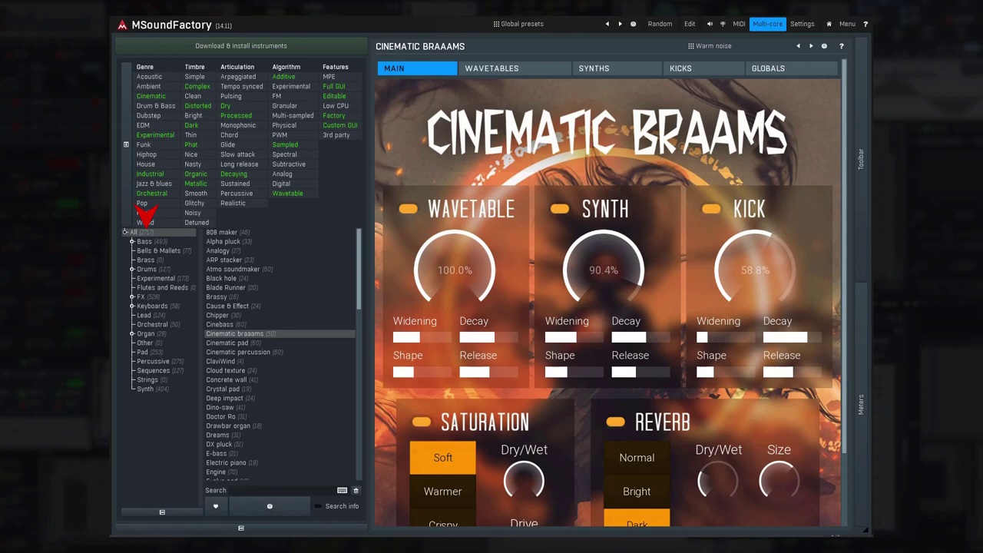
left_click(144, 213)
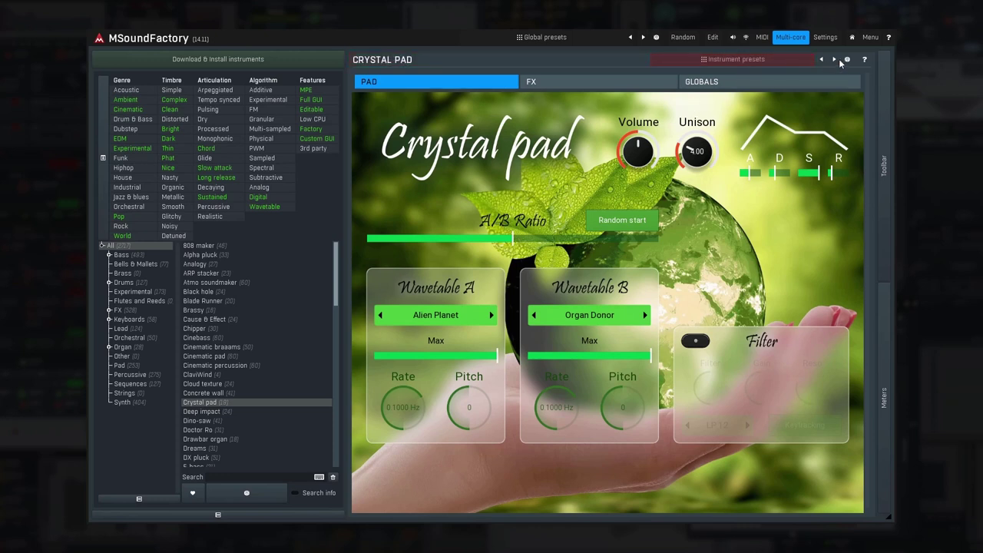
left_click(835, 60)
left_click(836, 59)
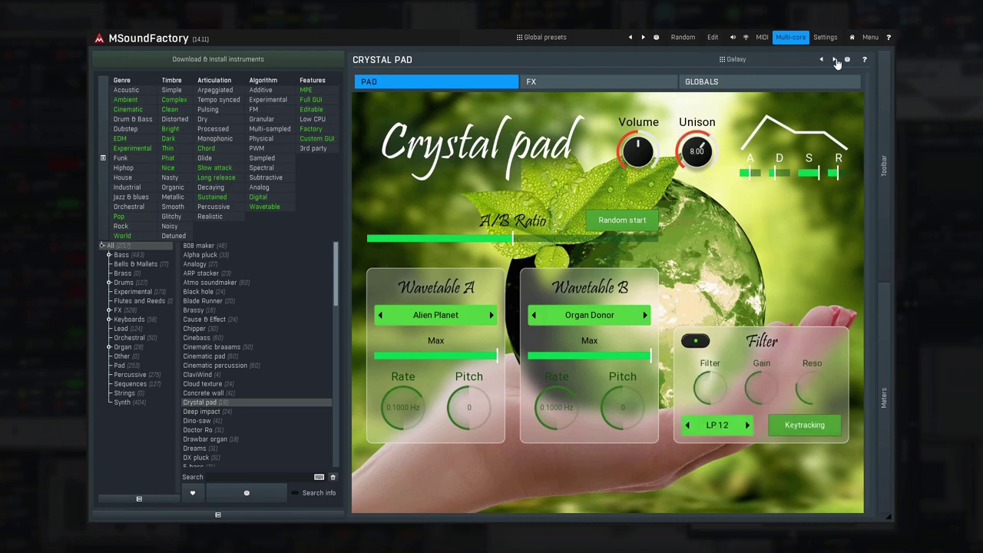
left_click(836, 60)
Step: Go back to Default, then forward through Under your bed and Fading fast to Mystic
left_click(821, 60)
left_click(822, 60)
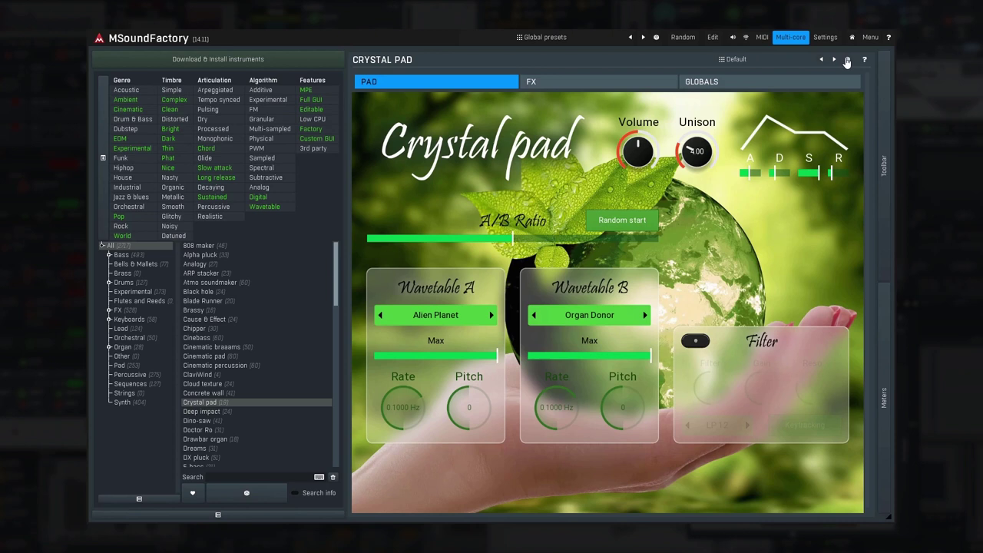
left_click(847, 60)
left_click(847, 60)
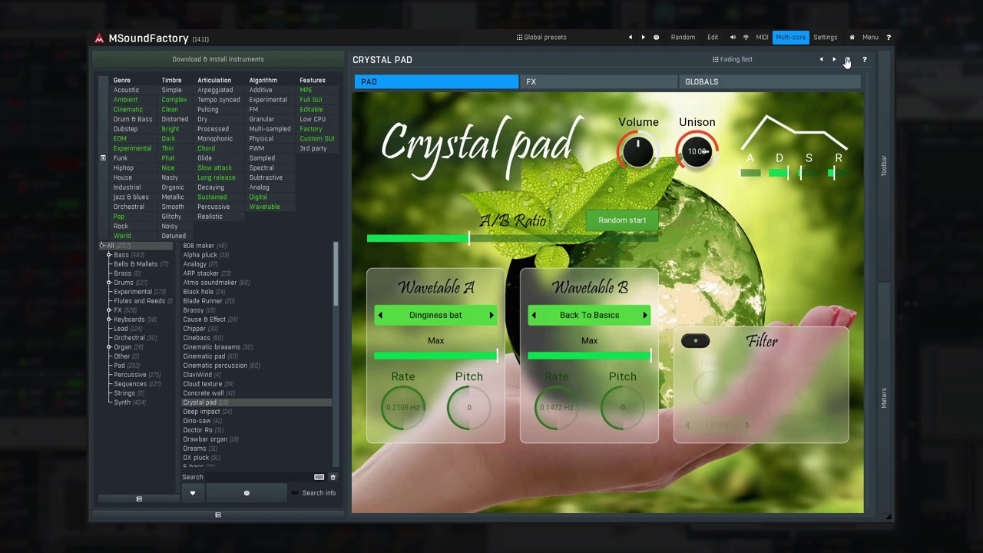
left_click(846, 60)
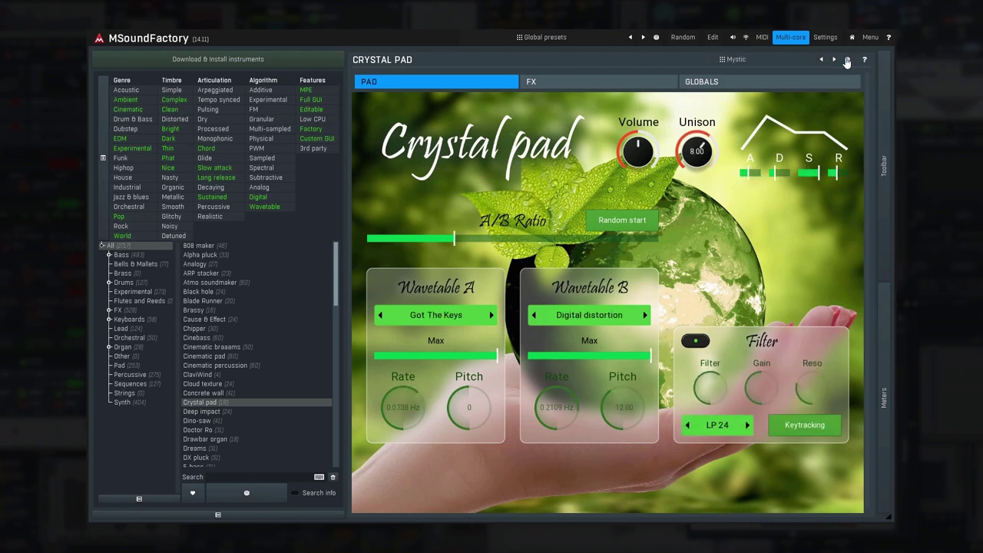
left_click(749, 60)
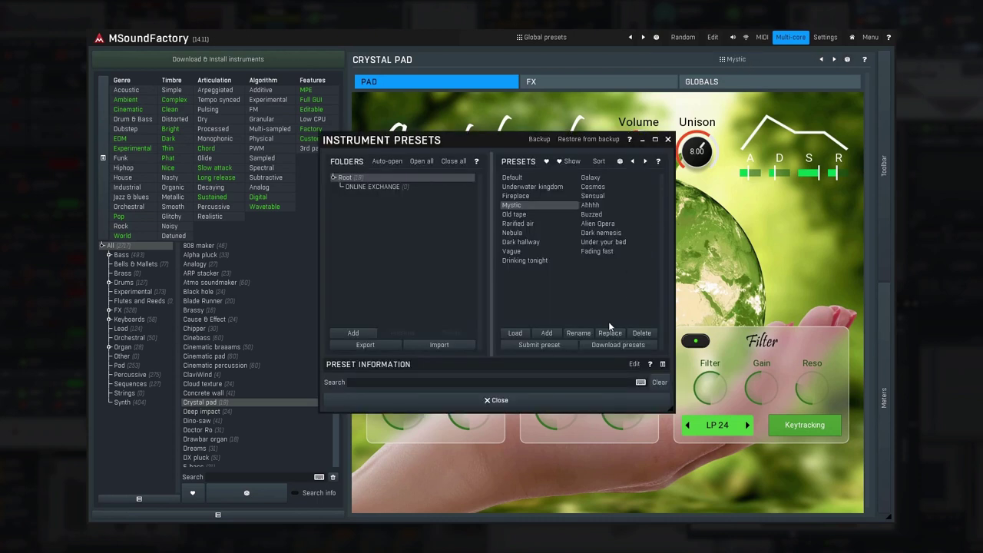
Step: Download presets from the online exchange, dismiss the result message, and close Instrument Presets
left_click(607, 345)
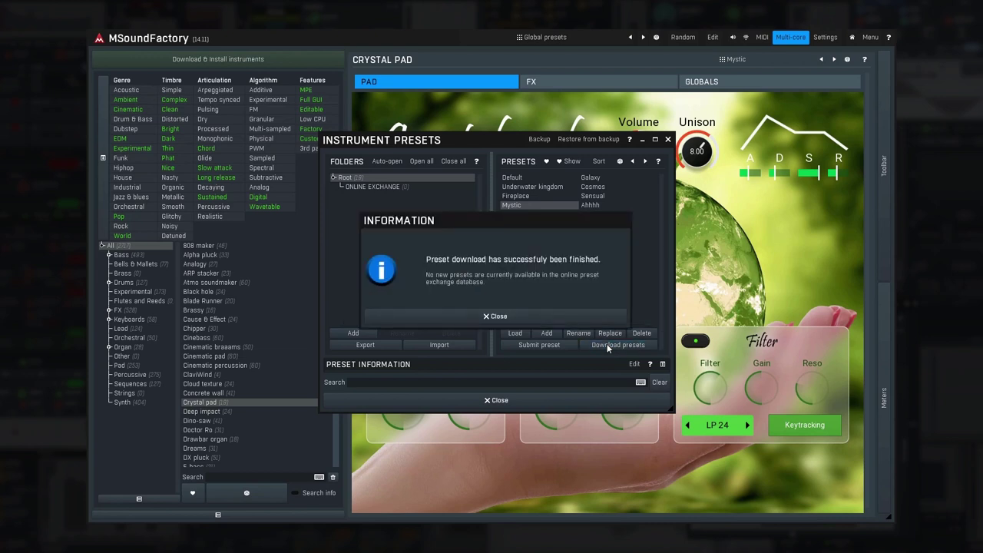
left_click(561, 317)
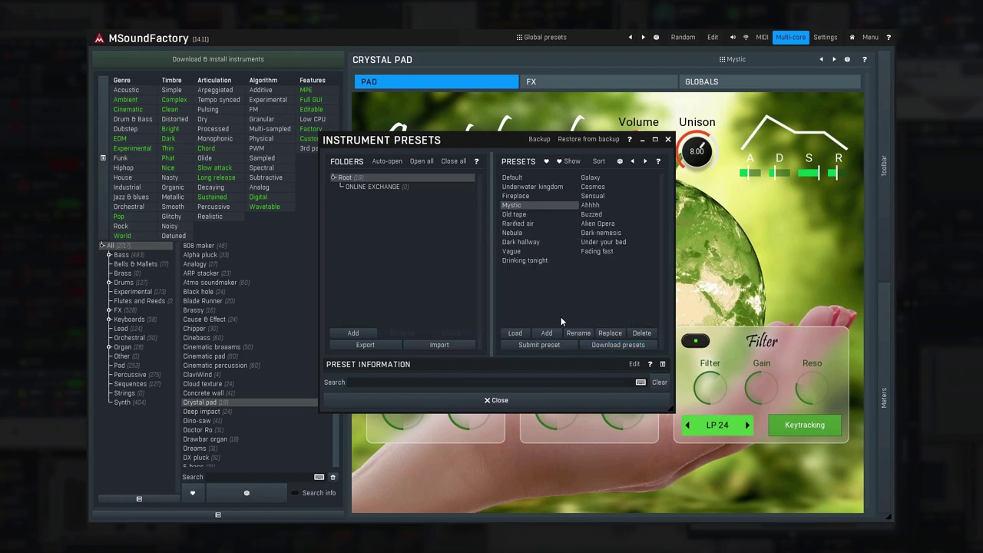
left_click(500, 402)
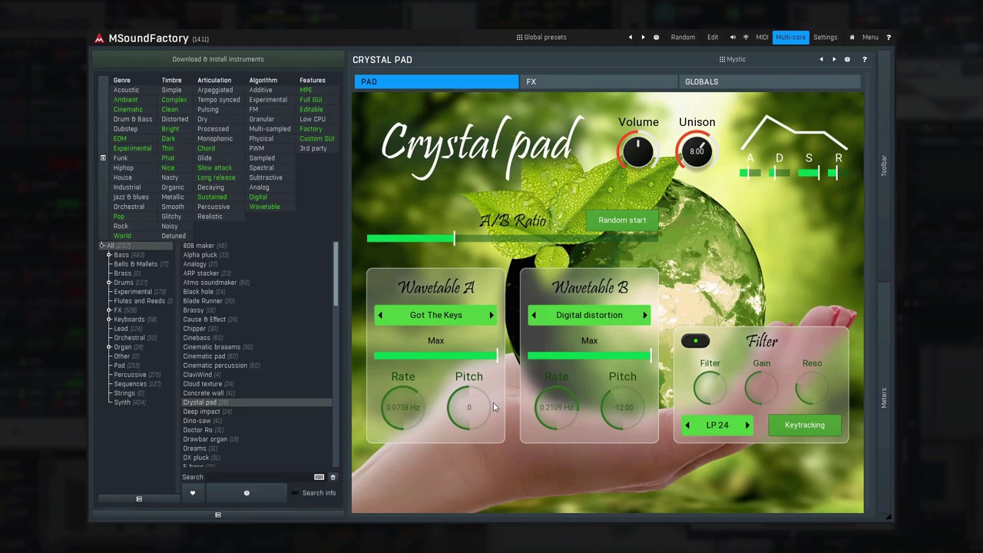
Step: Load three random instruments, ending on Xcitenator with its Psychedelic cars preset
left_click(248, 495)
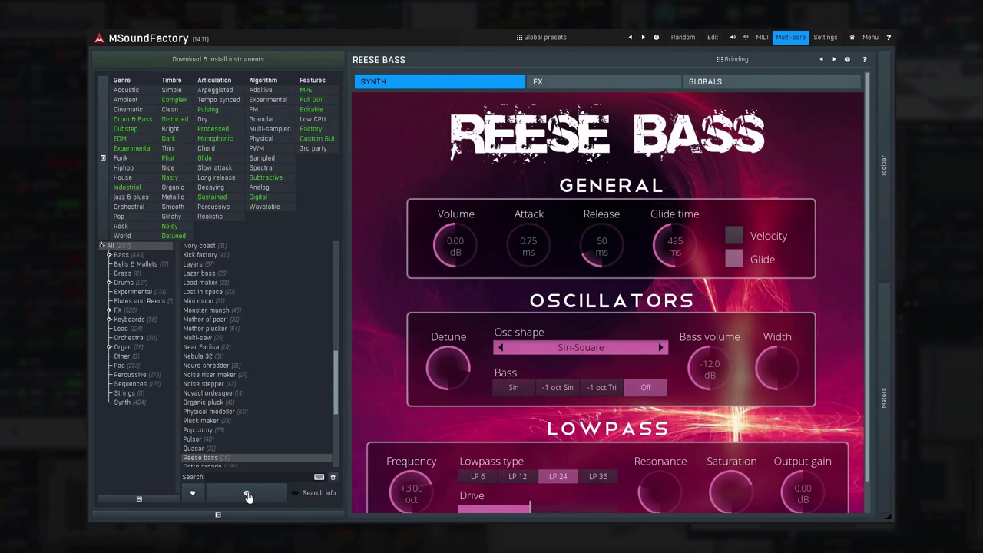
left_click(248, 495)
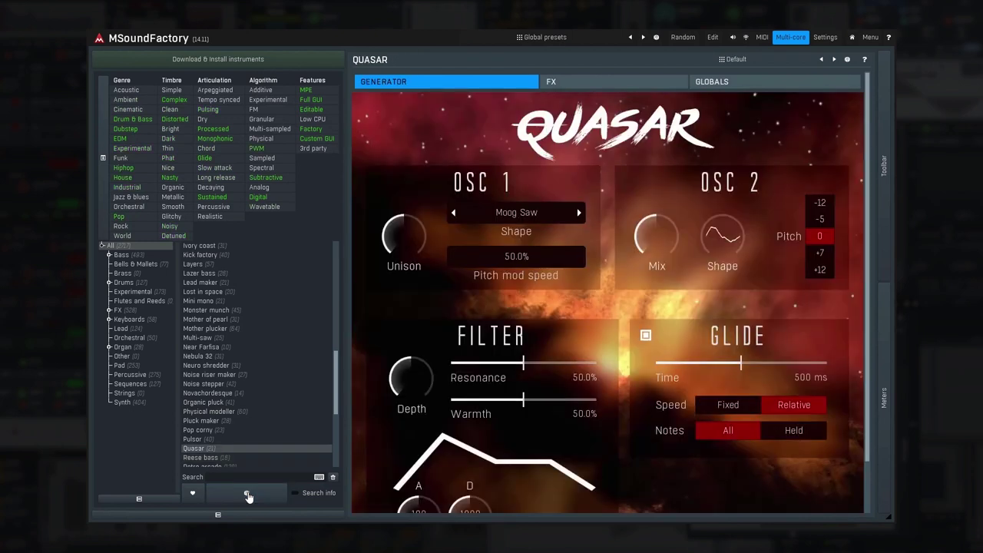
left_click(247, 496)
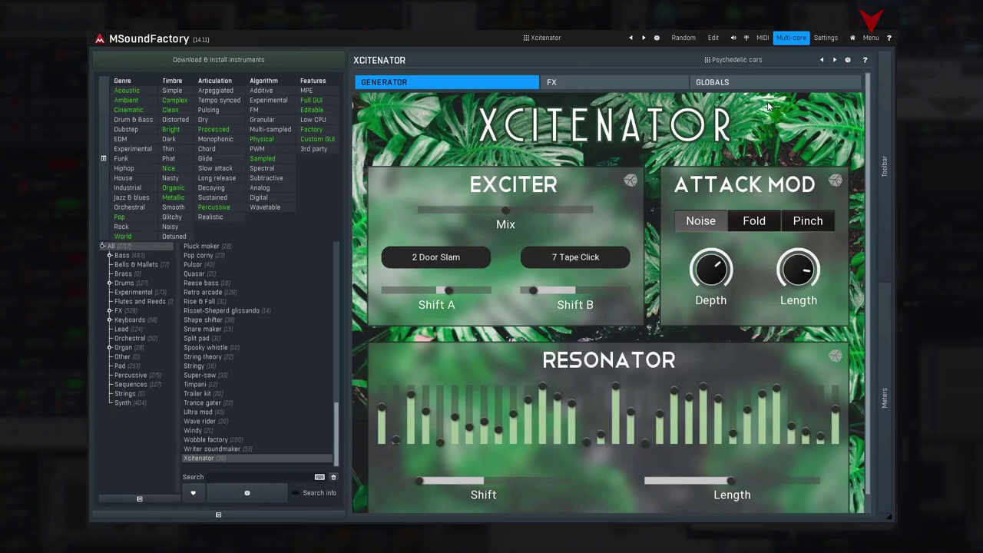
left_click(868, 40)
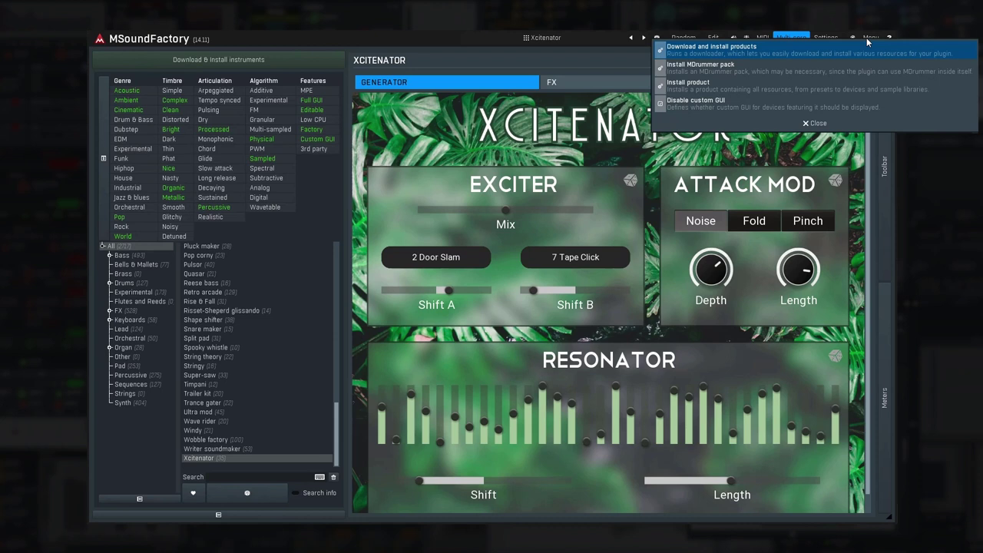
left_click(807, 107)
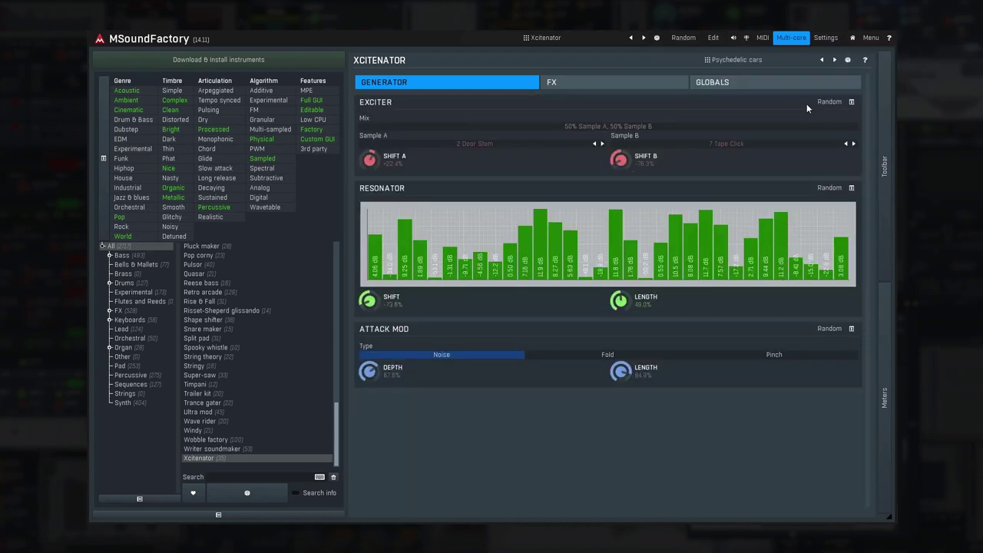
left_click(870, 37)
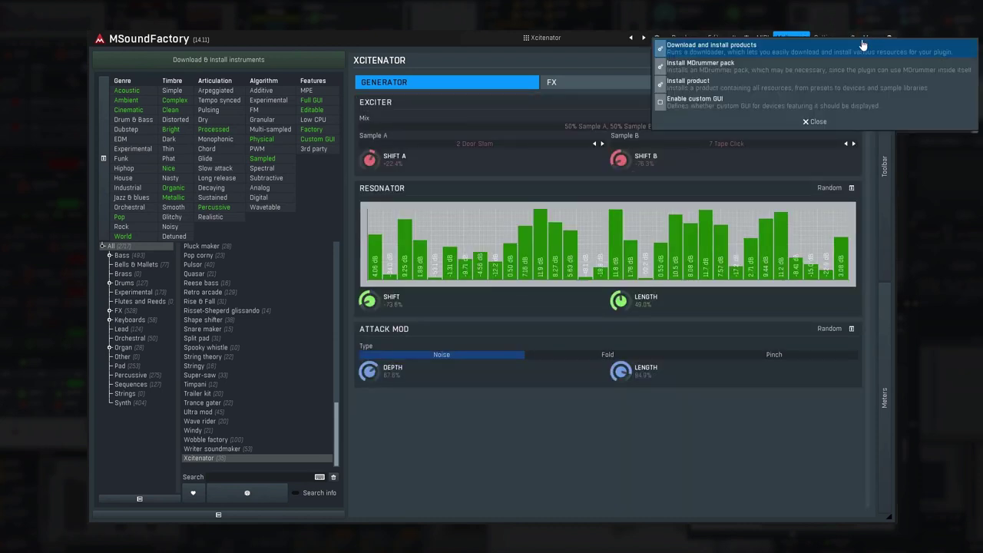
left_click(776, 103)
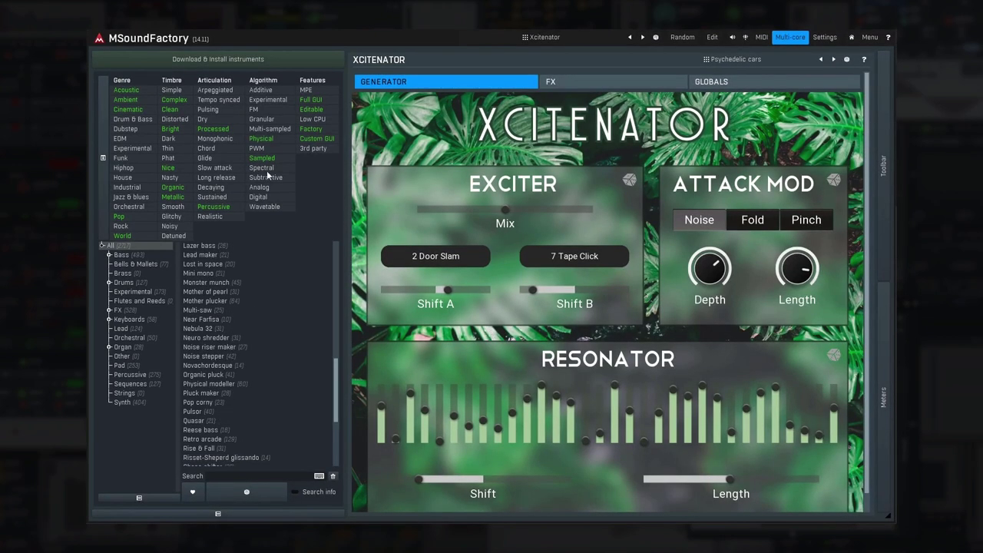
left_click(103, 102)
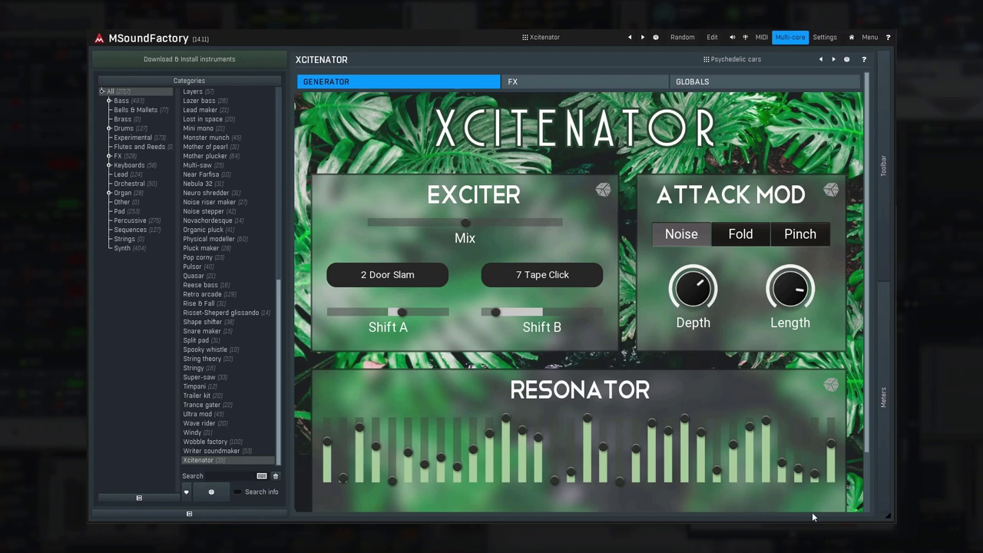
left_click_drag(890, 517, 787, 482)
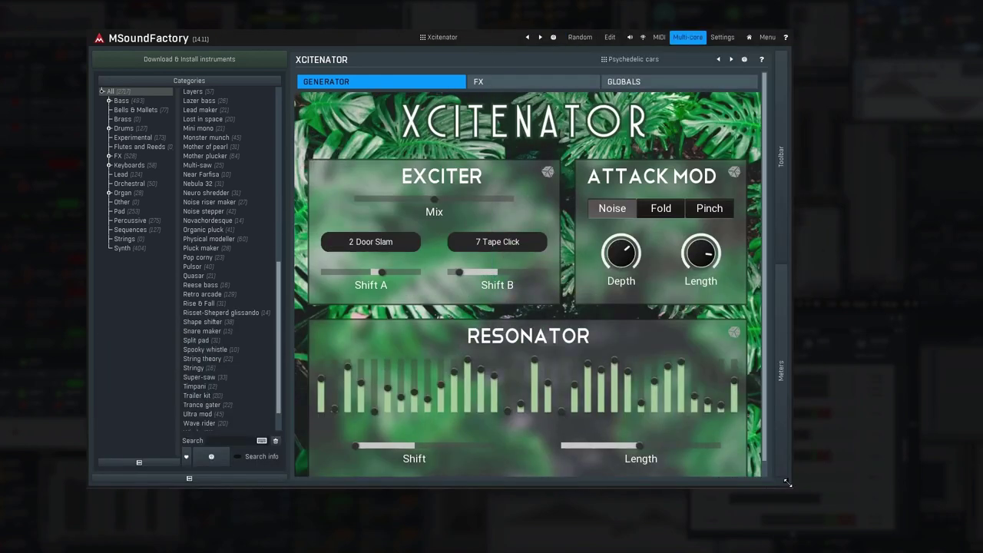
left_click_drag(787, 483, 893, 519)
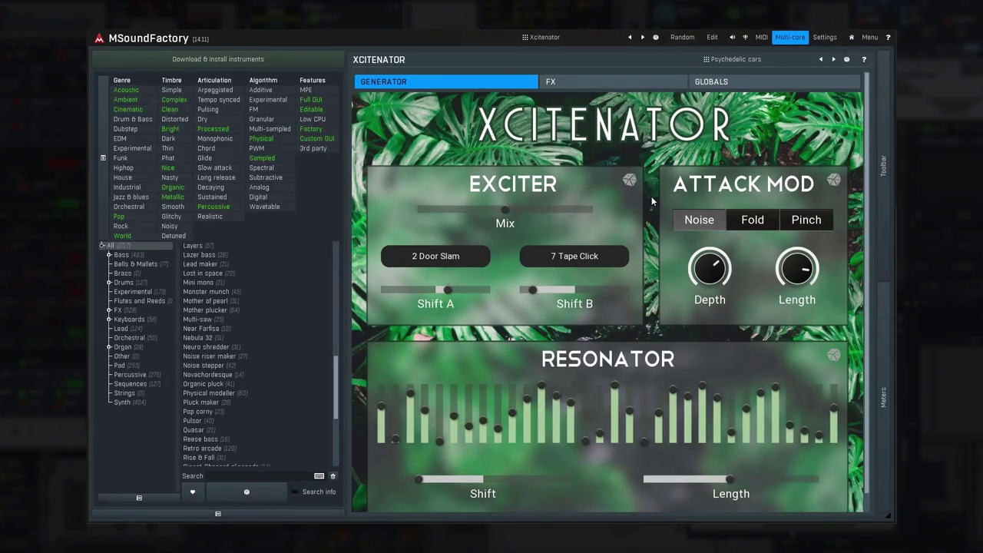
Step: Open the plugin Settings and its Style configuration
left_click(823, 38)
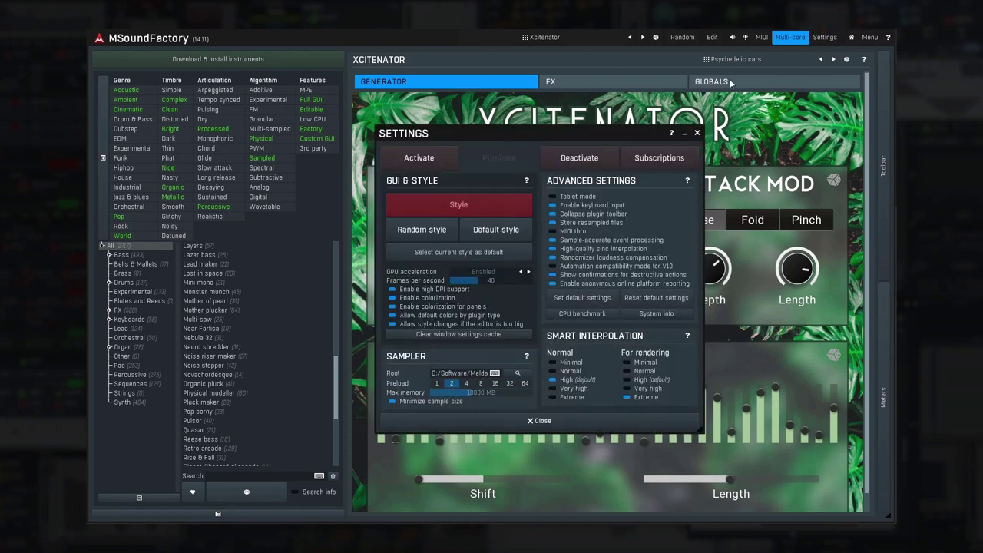
left_click(478, 209)
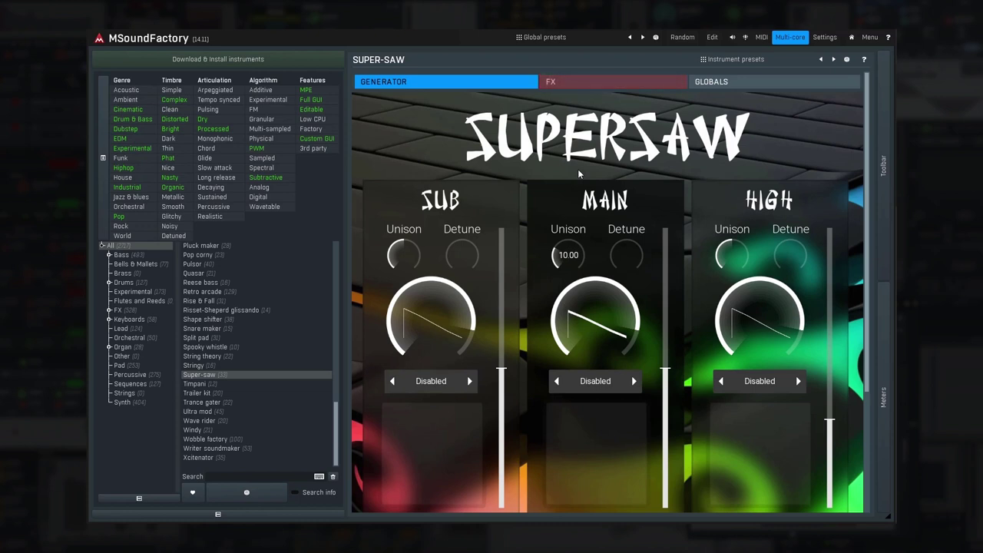
Step: Set Super-saw's global tuning to 432 Hz and lock it
left_click(599, 86)
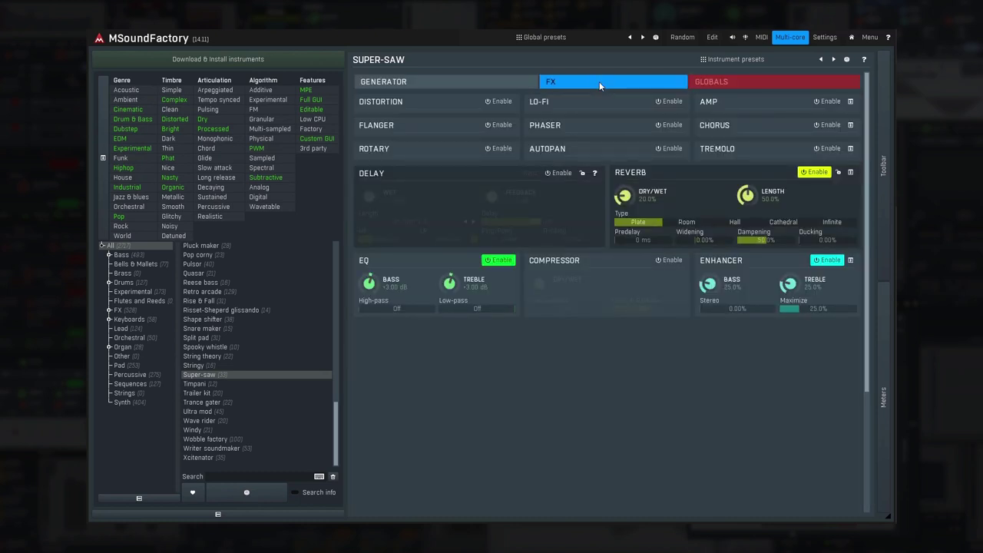
left_click(758, 85)
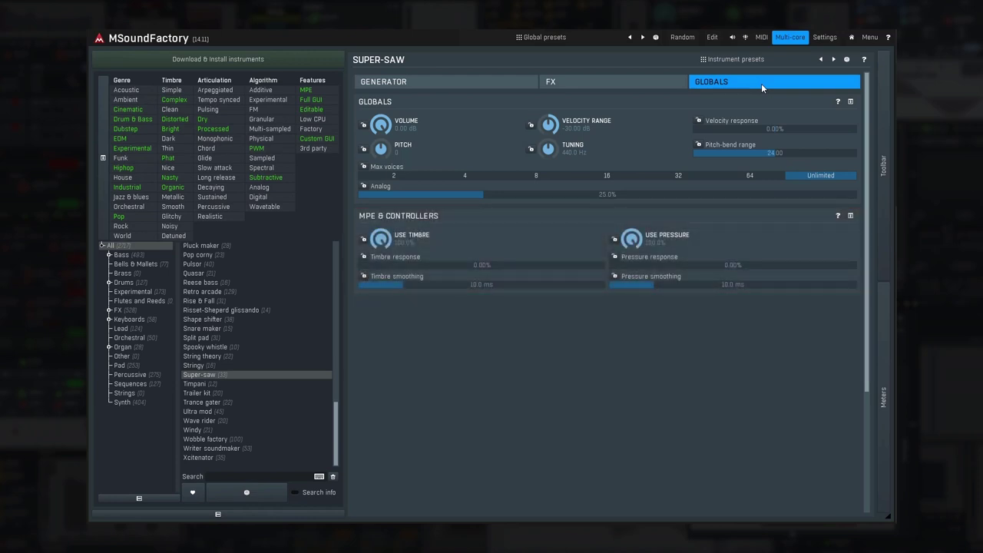
double_click(571, 157)
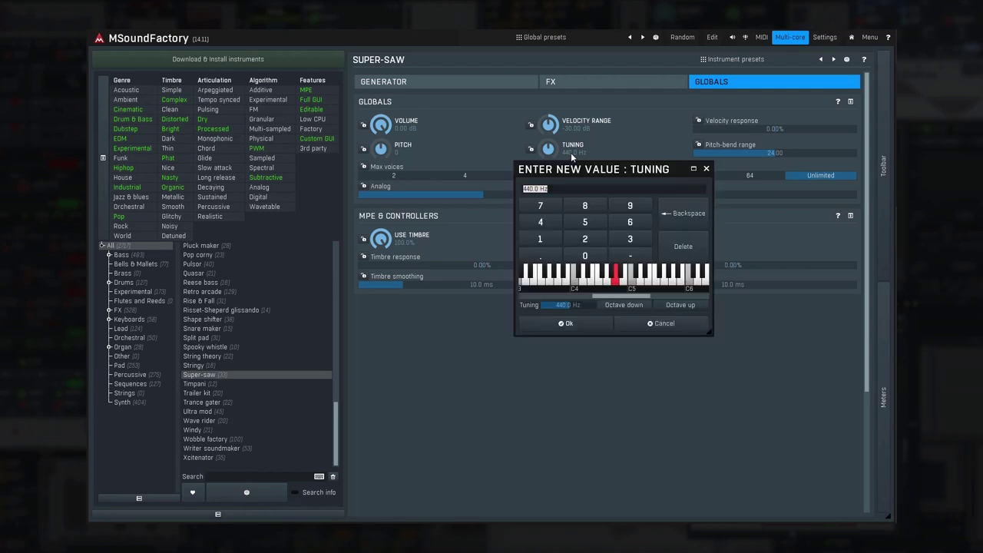
type("432")
key("Return")
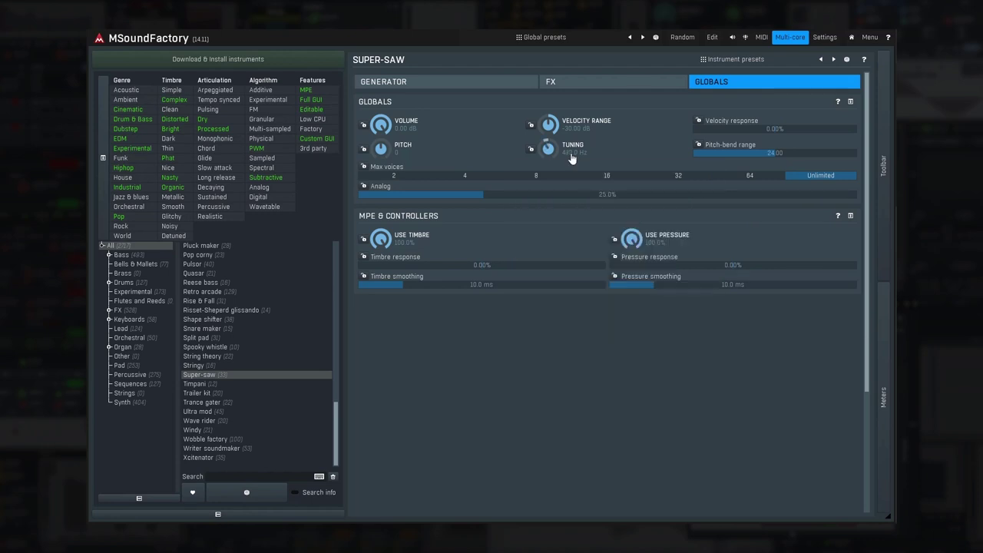
left_click(530, 149)
Step: Set the pitch-bend range to 2.00
double_click(742, 157)
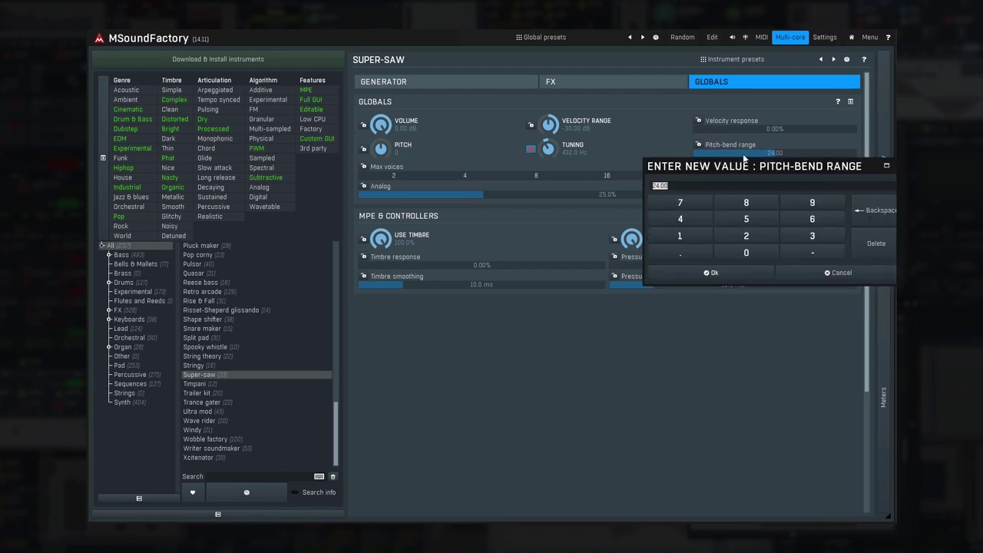
type("2")
key("Return")
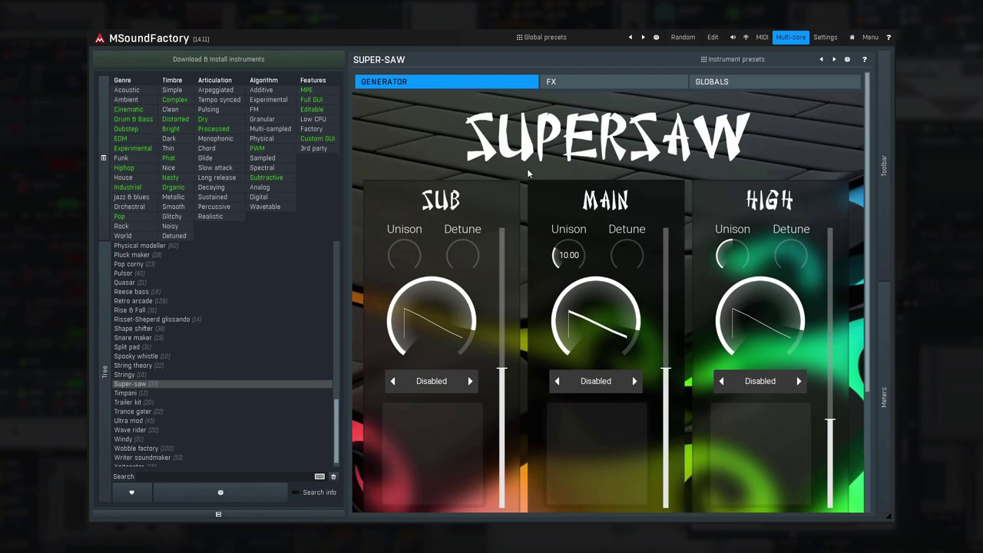
left_click(560, 42)
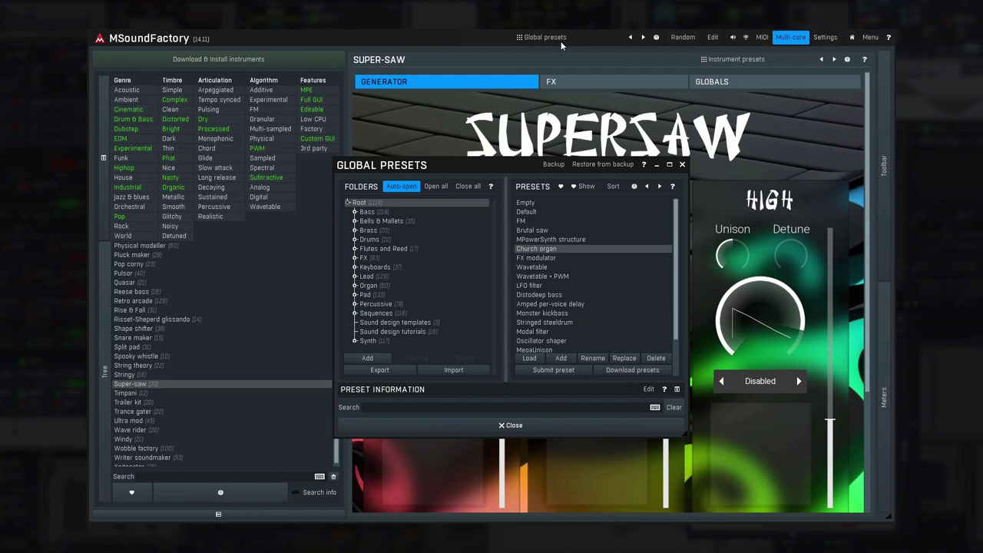
left_click(541, 241)
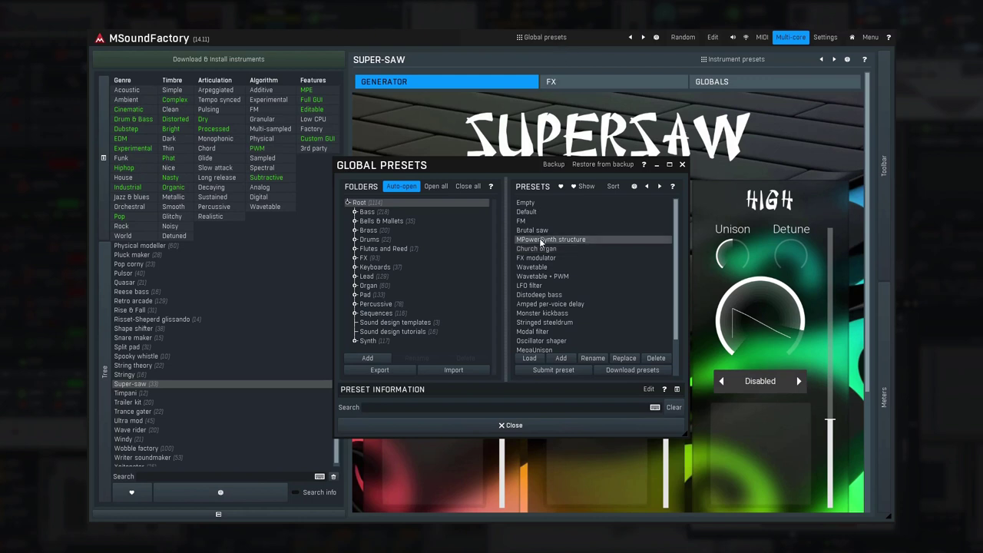
left_click(545, 426)
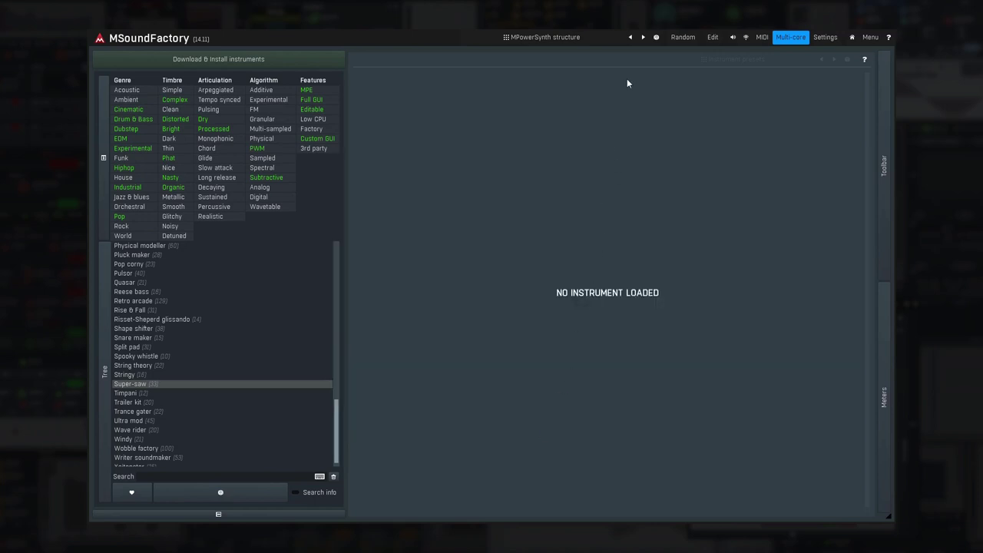
left_click(642, 38)
left_click(643, 37)
left_click(566, 40)
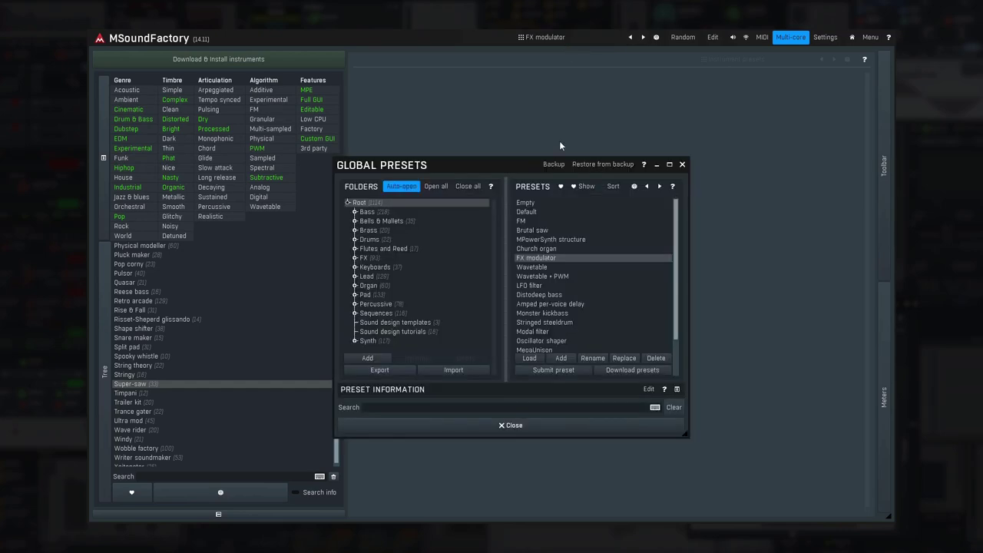
left_click(534, 425)
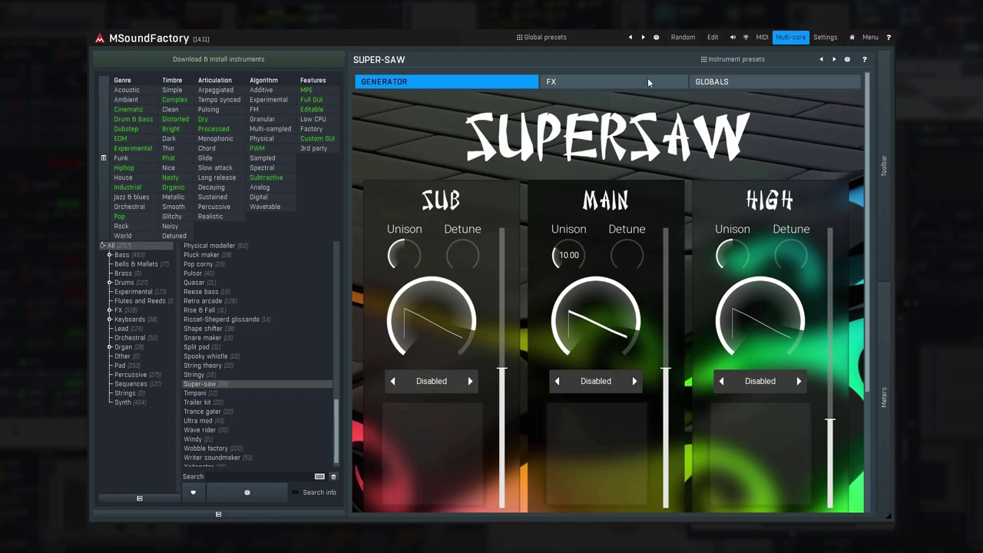
Step: Randomize the Super-saw parameters three times
left_click(684, 39)
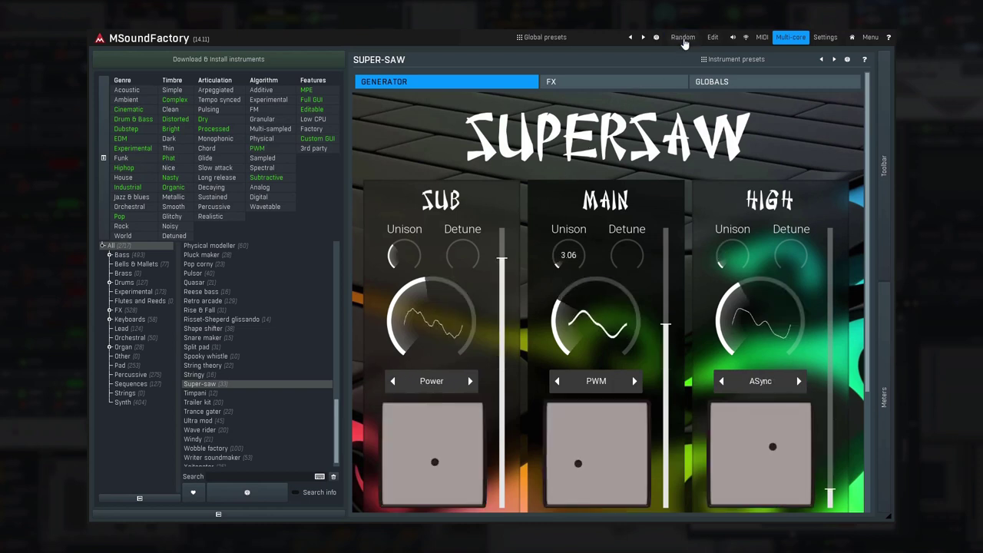
left_click(685, 39)
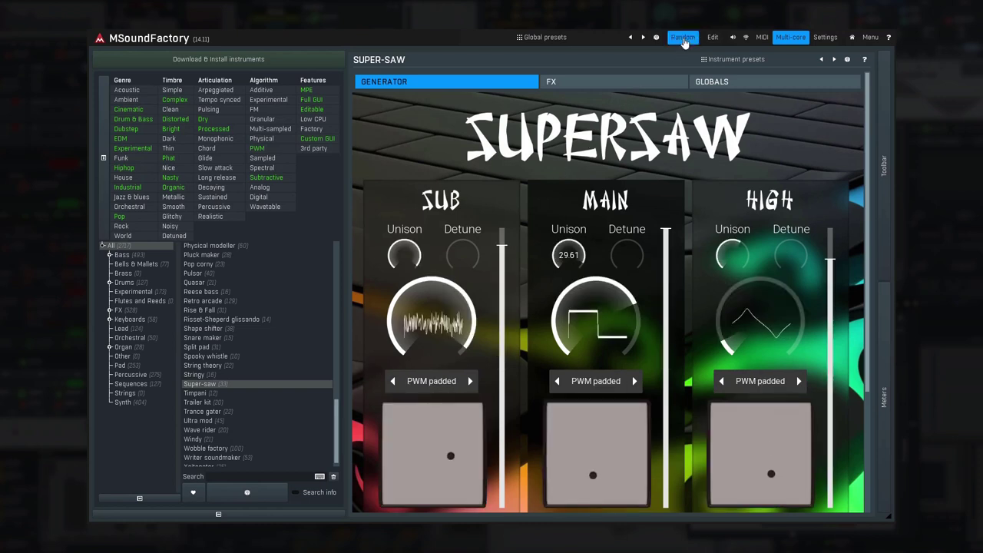
left_click(684, 38)
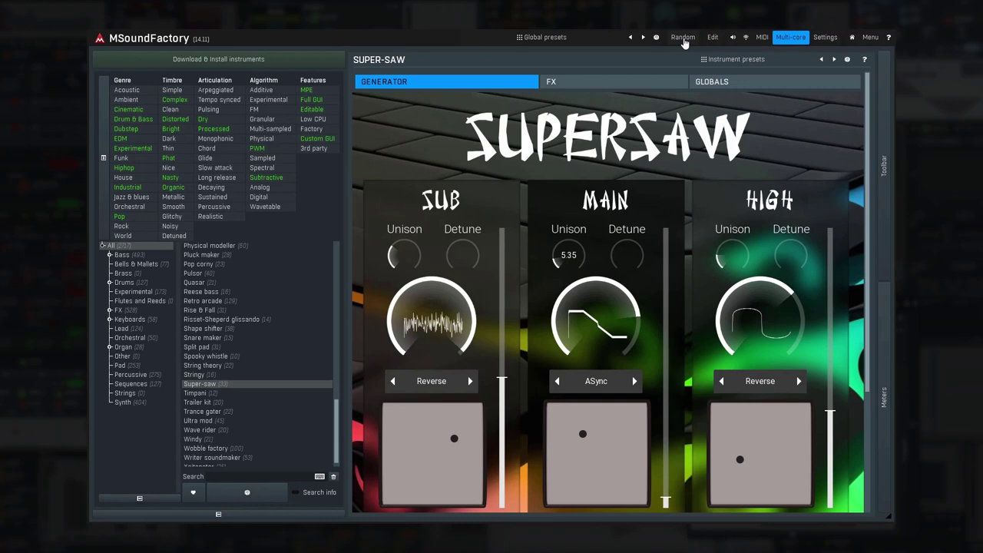
Step: Inspect the Generator and FX edit pages, then return to the custom GUI
left_click(713, 38)
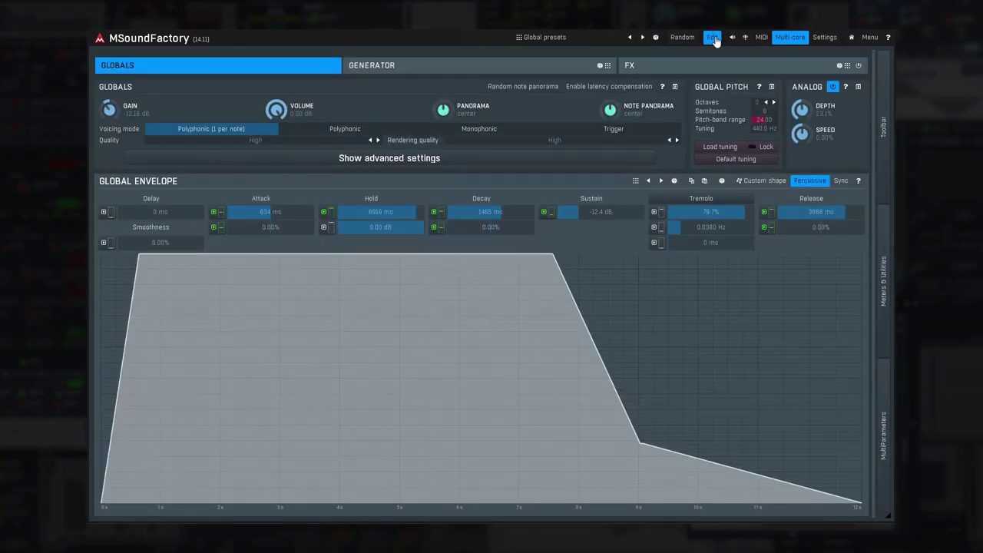
left_click(548, 70)
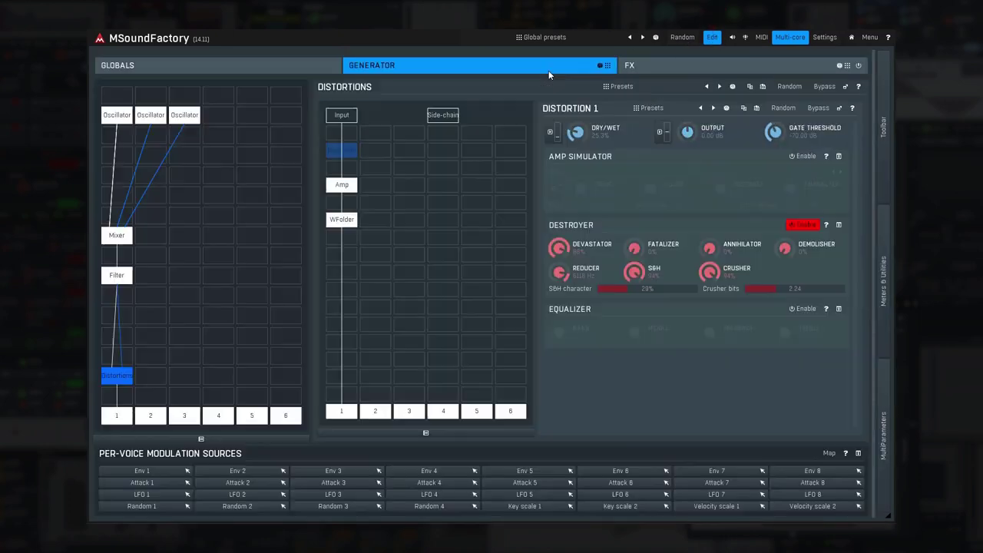
left_click(679, 68)
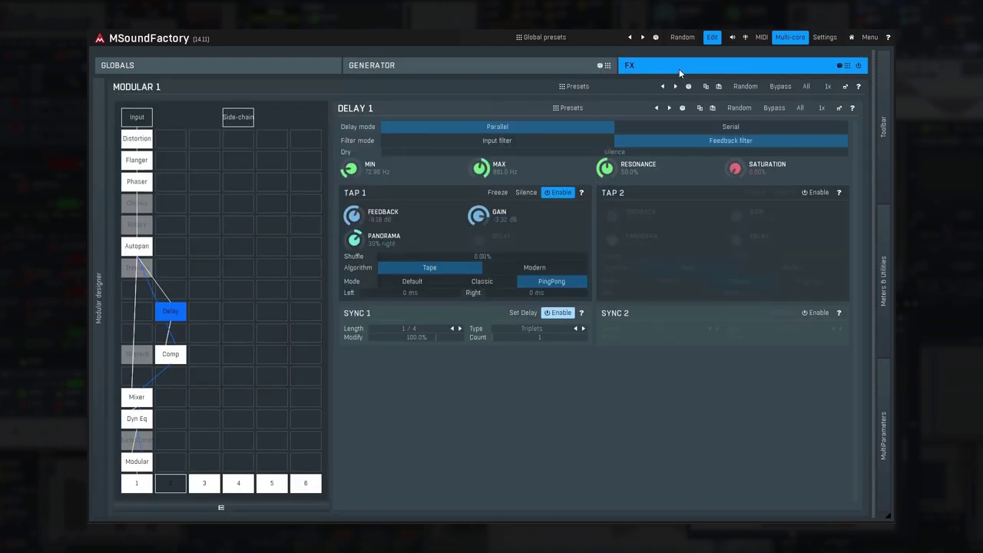
left_click(714, 39)
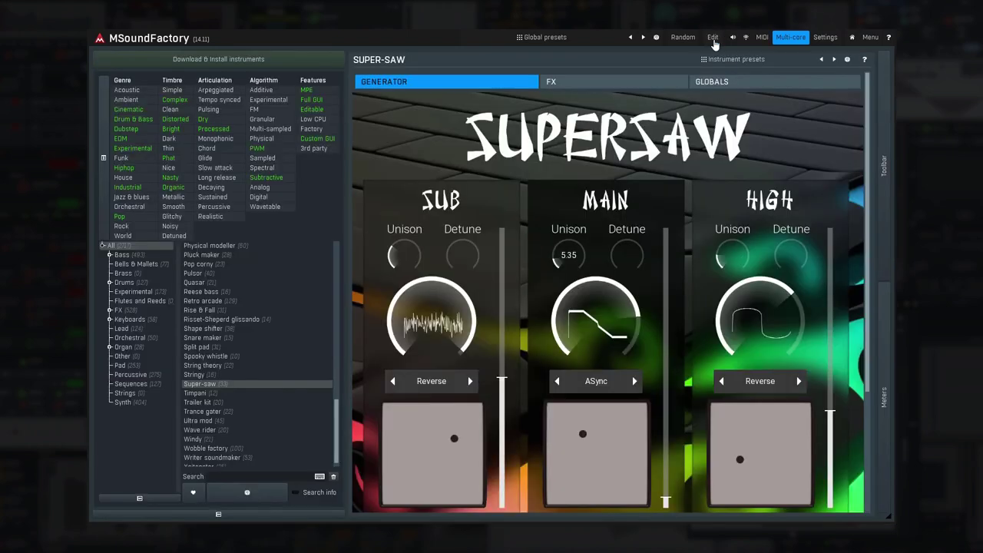
Step: MIDI-learn main controller 4 to User 020 Knob 5
left_click(760, 38)
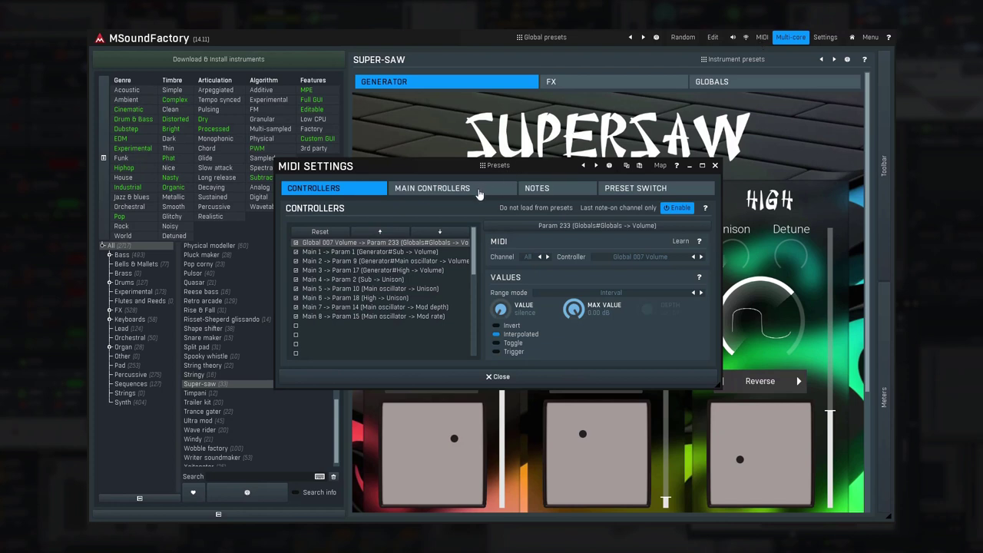
left_click(479, 193)
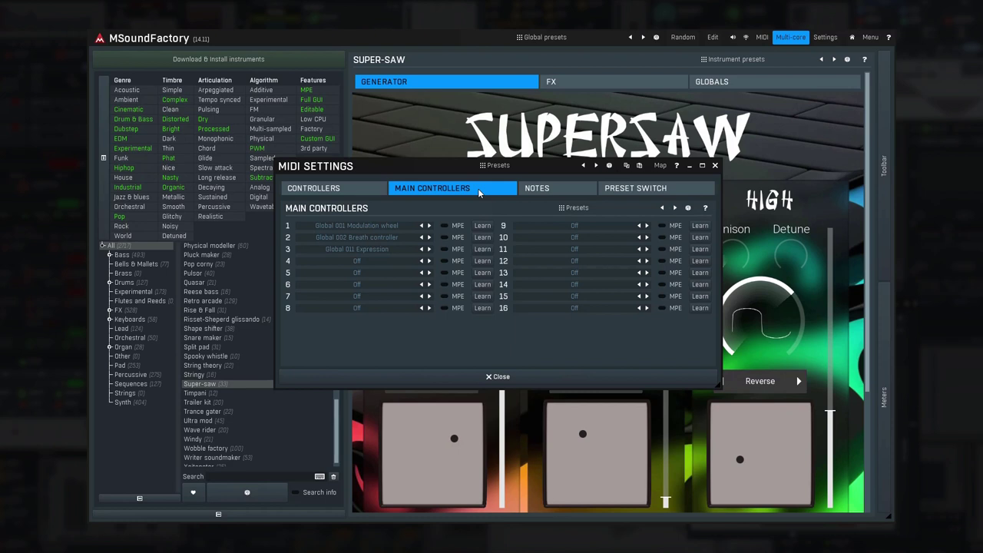
left_click(482, 261)
left_click(483, 262)
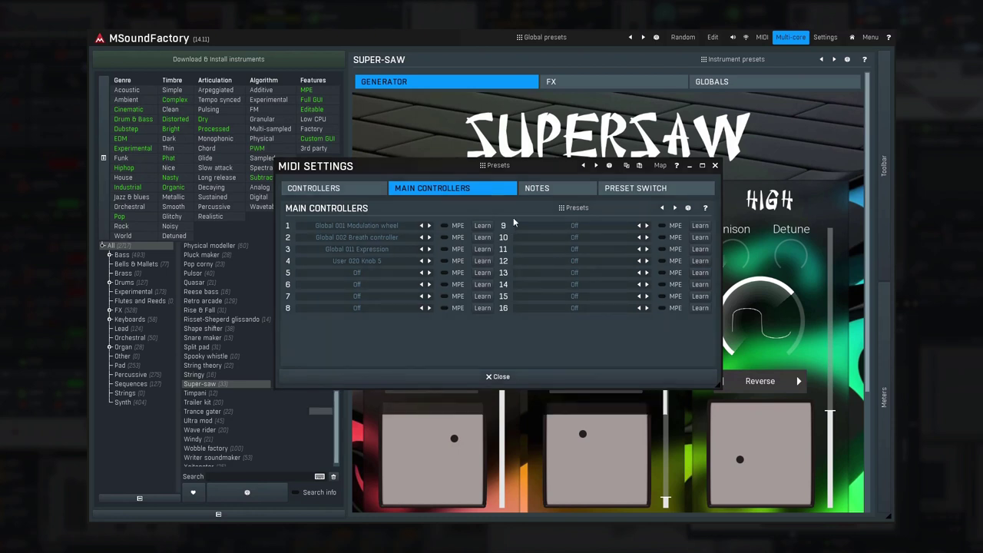
Step: Save the controller mapping as the MIDI preset 'My MIDI Controllers'
left_click(533, 167)
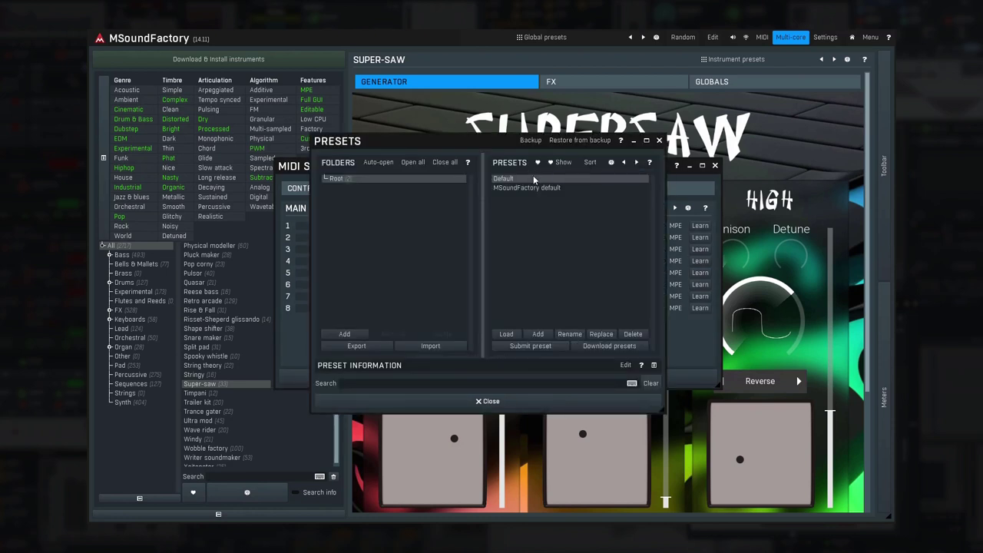
left_click(538, 333)
type("My ")
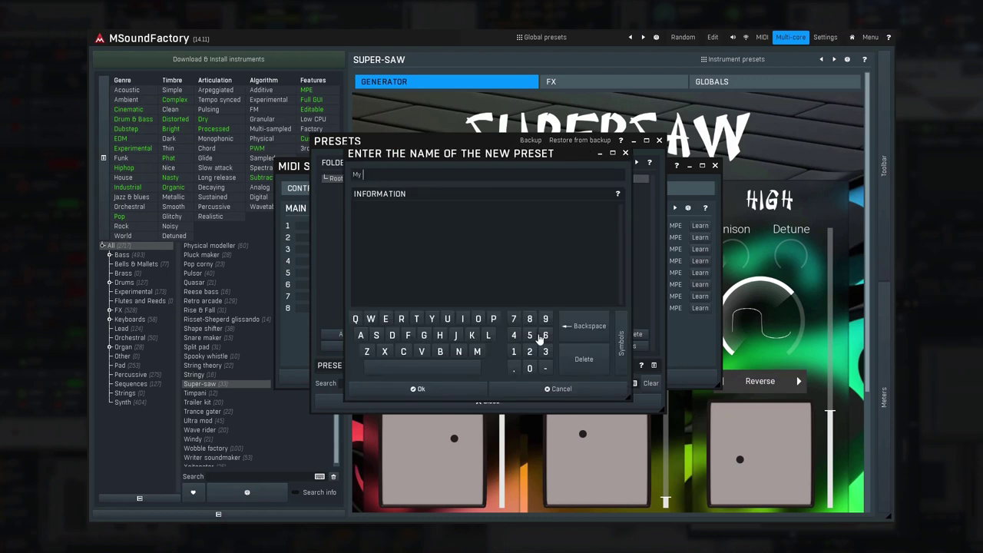
type("MIDI Controllers")
left_click(466, 392)
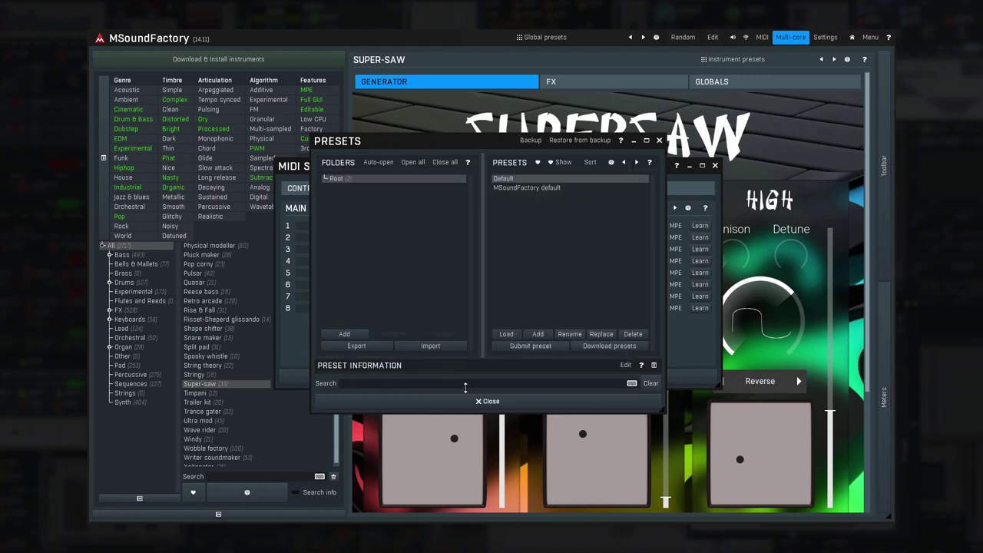
left_click(465, 396)
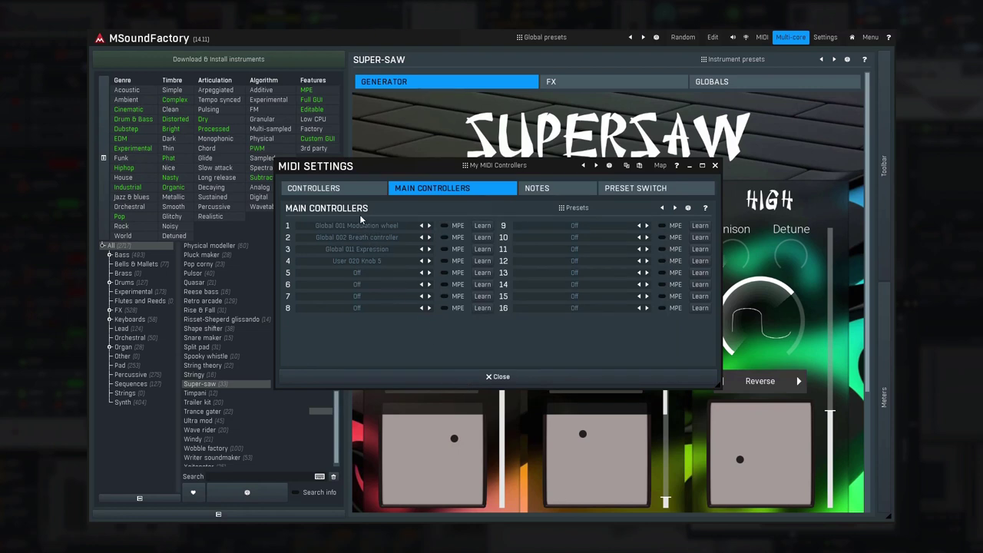
Step: Review the individual CONTROLLERS mappings, then close MIDI Settings
left_click(349, 191)
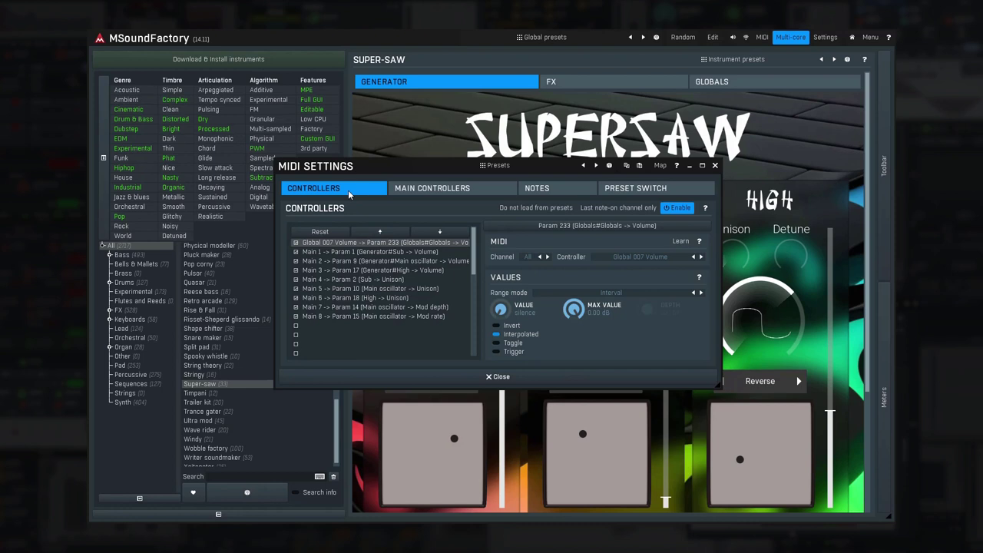
left_click(407, 381)
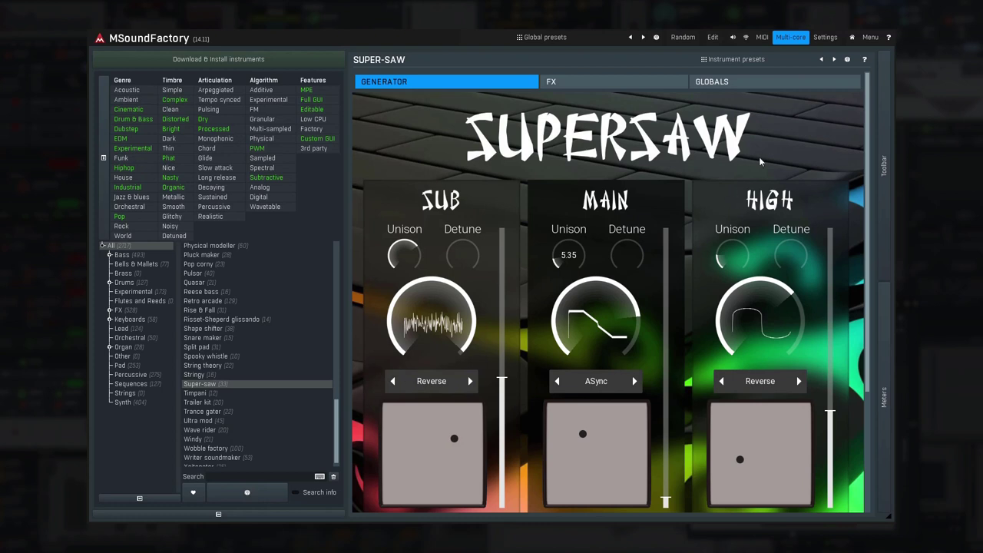
Step: Open and close the plugin Settings window, then the main Menu dropdown
left_click(823, 37)
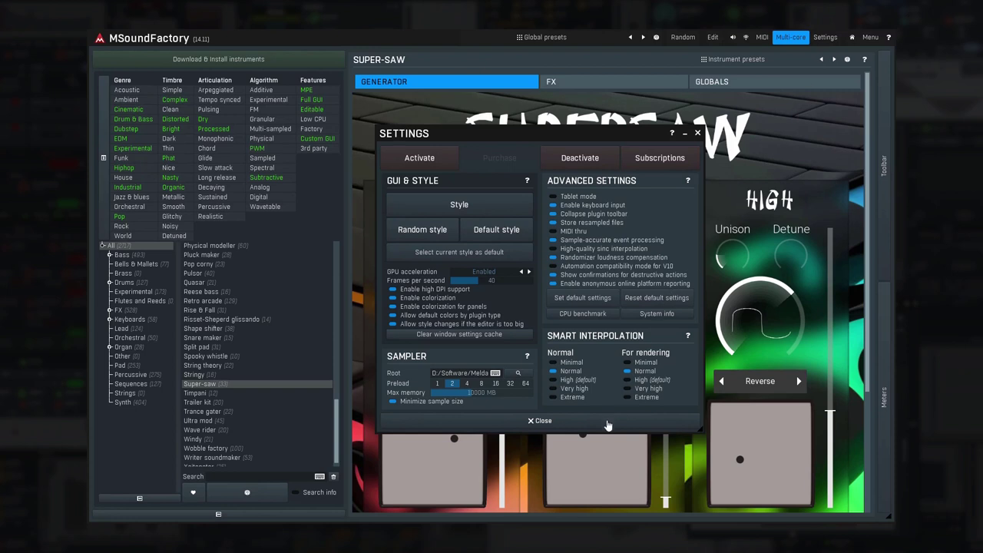
left_click(606, 422)
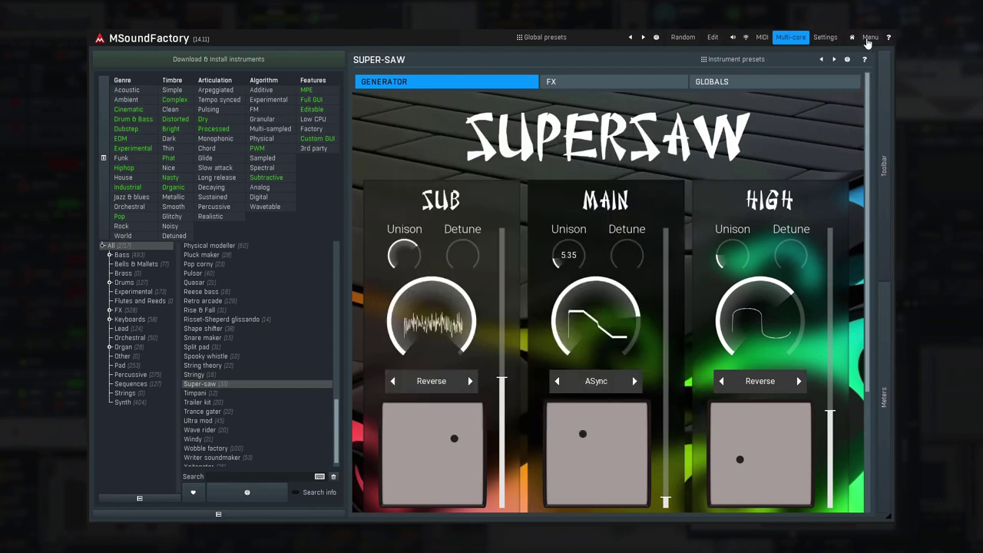
left_click(867, 38)
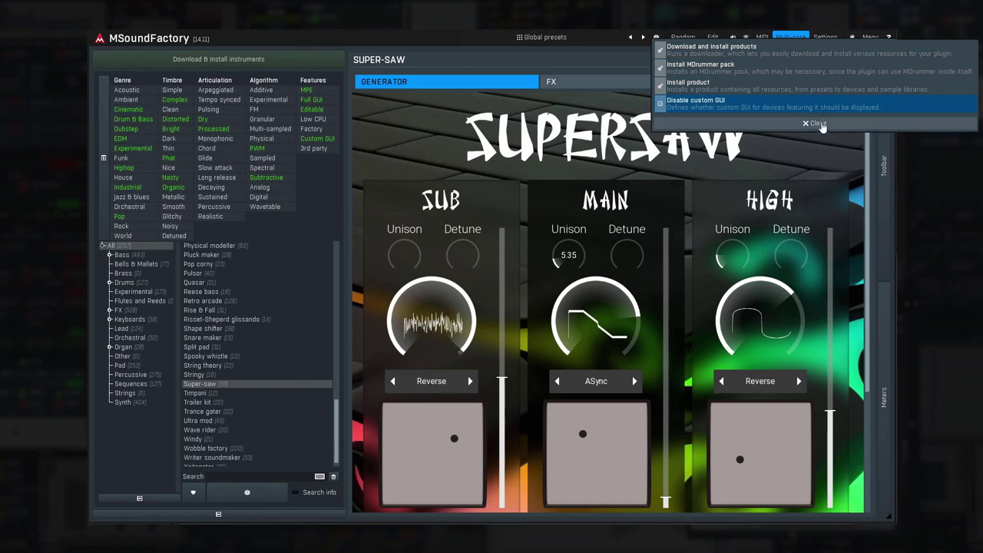
left_click(815, 123)
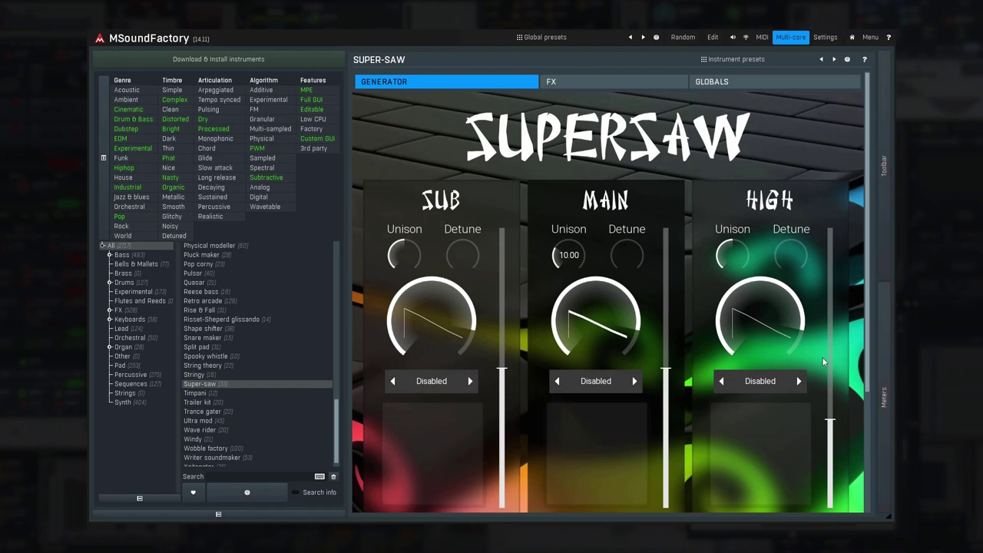
Step: Show the Meters panel and the Toolbar panel with Limiter and A–H slots
left_click(885, 399)
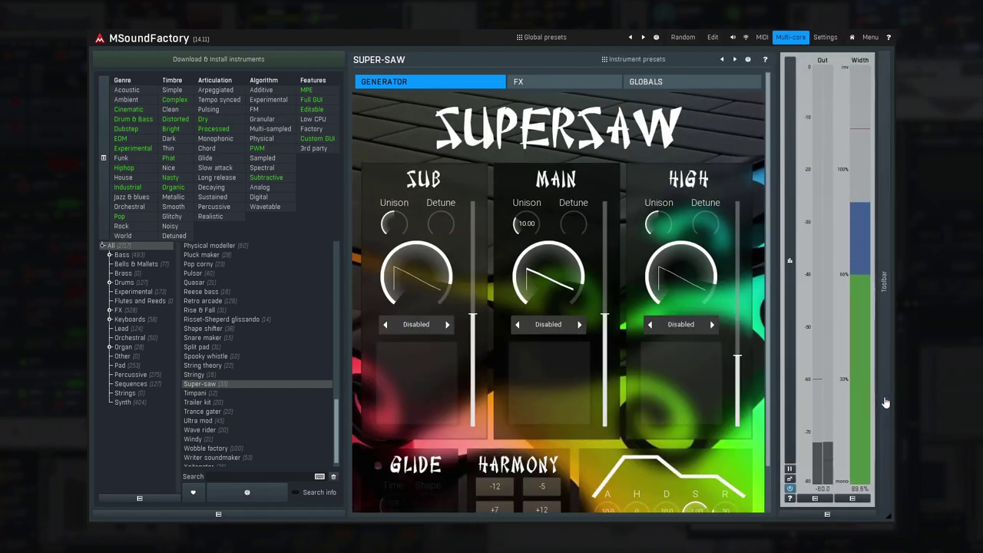
left_click(885, 401)
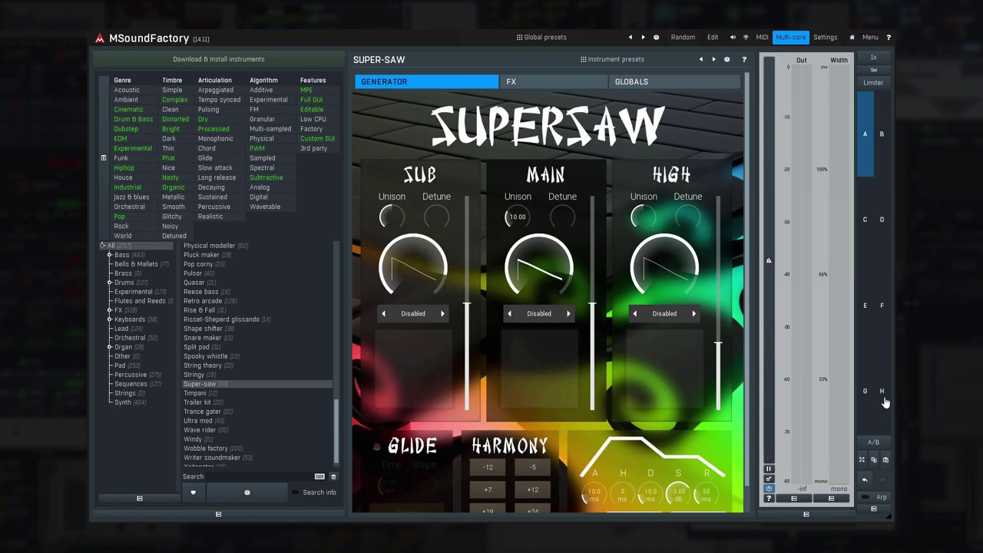
Step: Try 4x, 6x, 8x and 1024x upsampling, then restore 1x and close
left_click(863, 63)
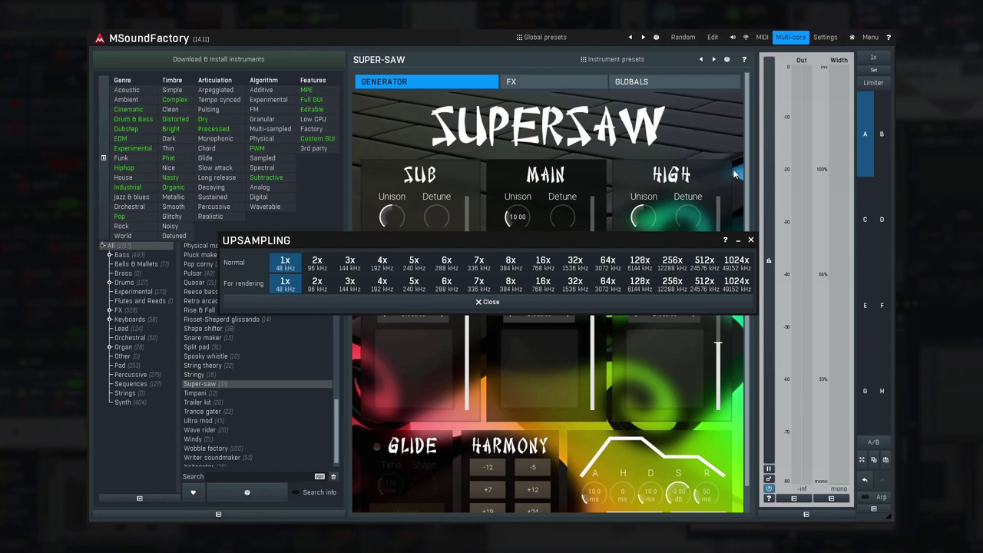
left_click(376, 288)
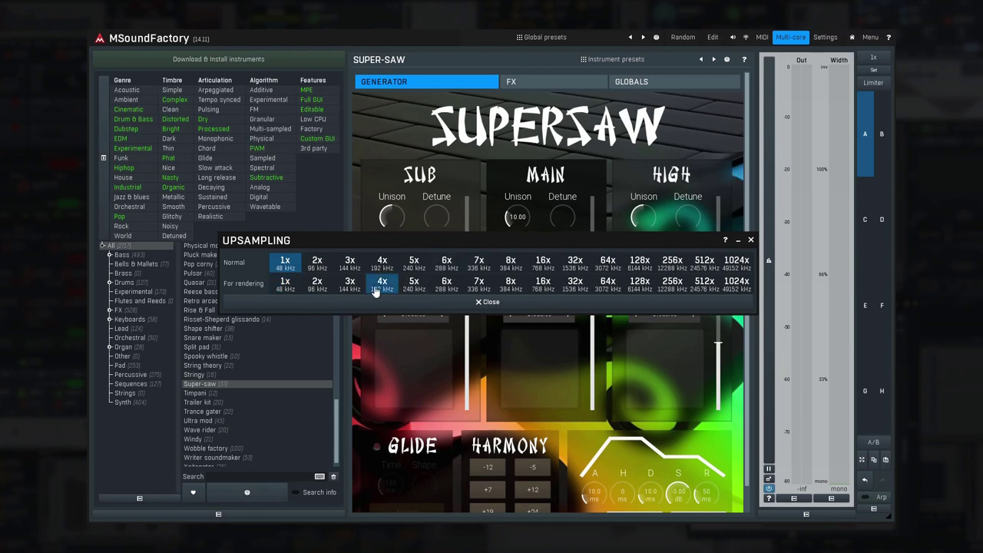
left_click(447, 263)
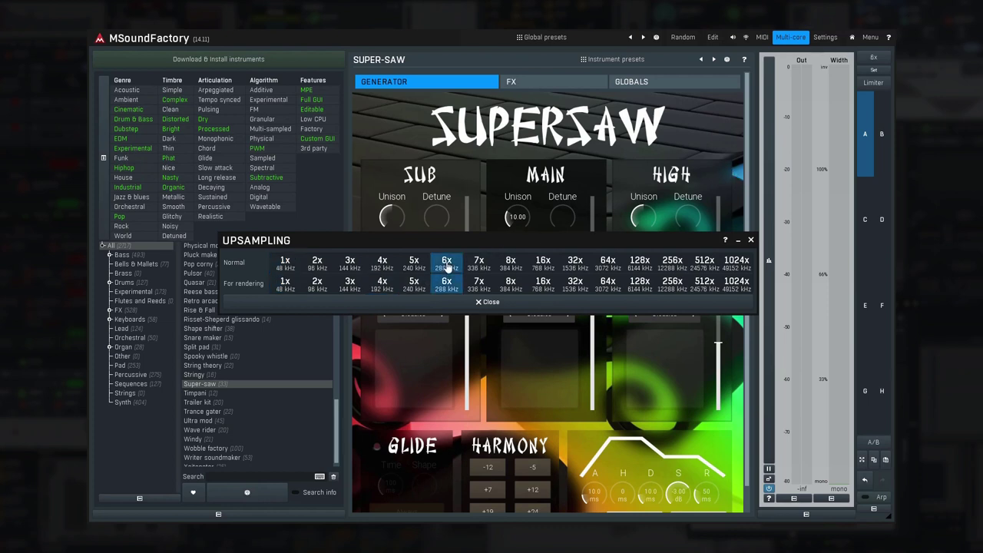
left_click(510, 263)
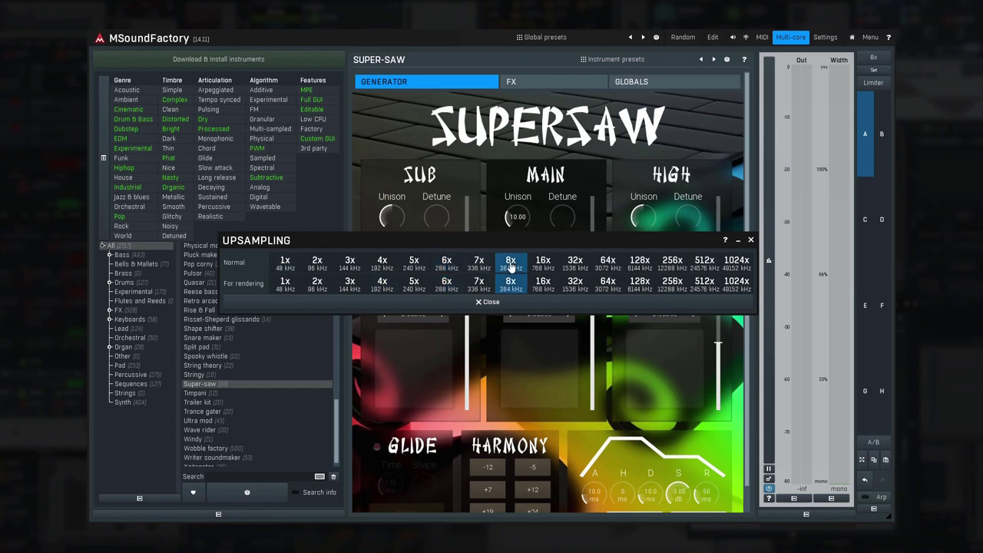
left_click(737, 263)
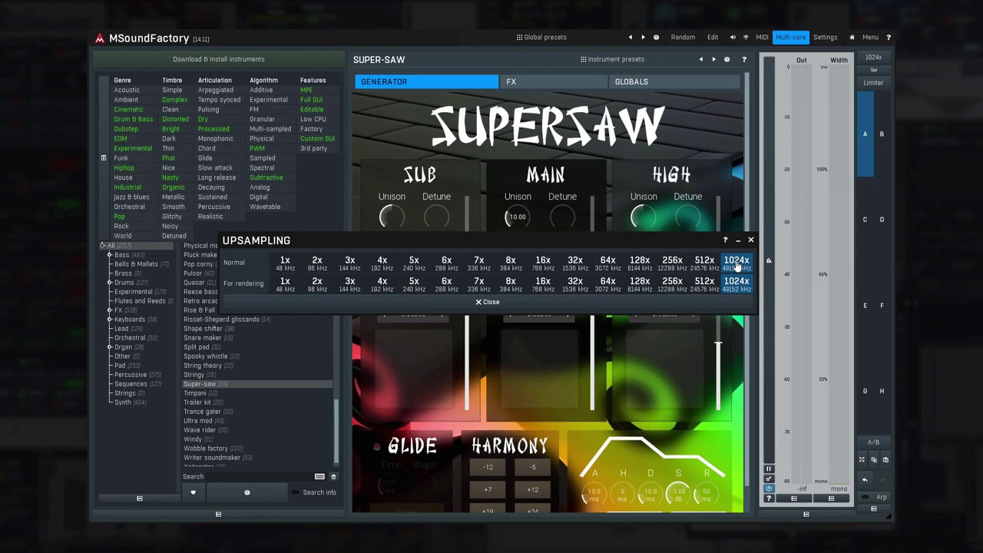
left_click(285, 264)
left_click(333, 305)
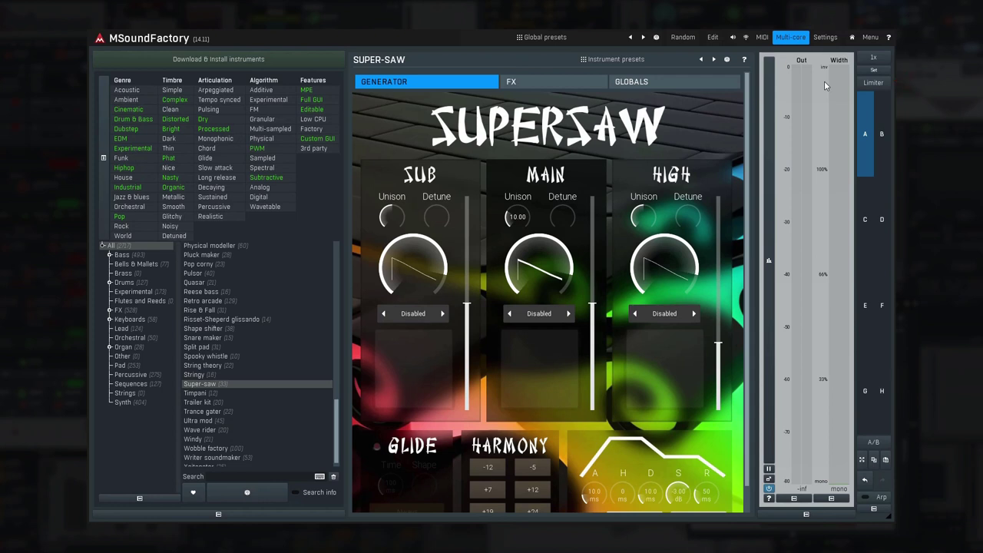
Step: Turn on the Limiter button in the toolbar
left_click(870, 86)
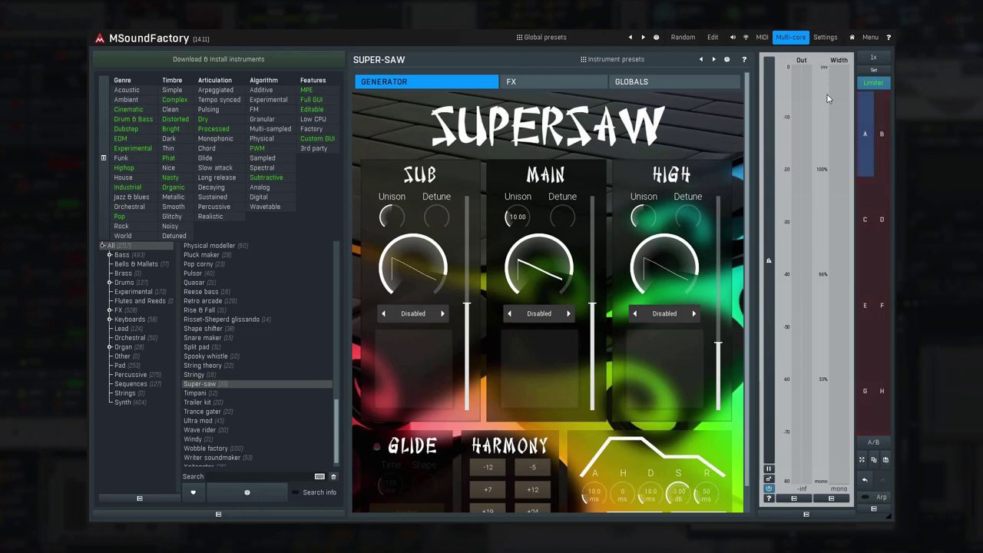
Step: Step through snapshots B, C and D, then toggle A/B to compare C and D
left_click(883, 143)
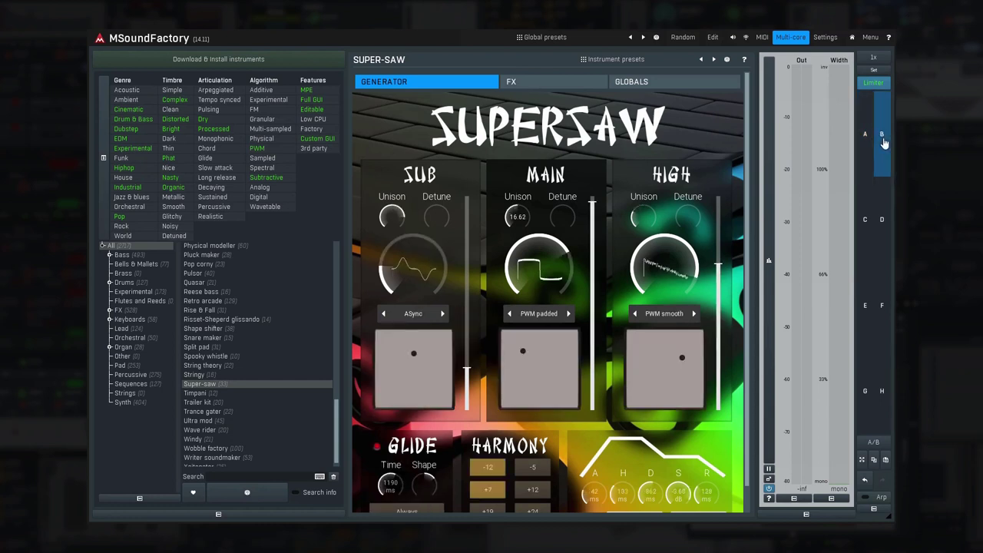
left_click(863, 214)
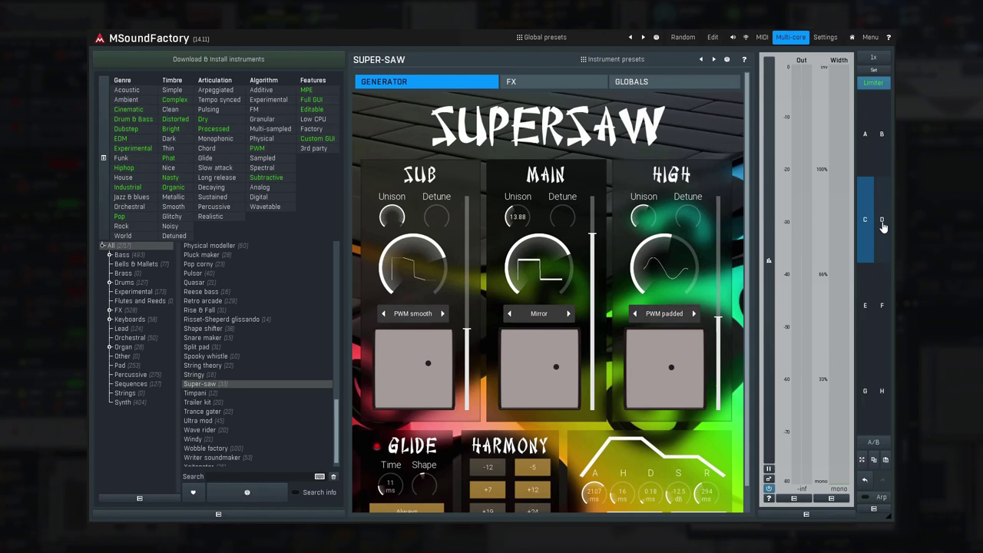
left_click(882, 222)
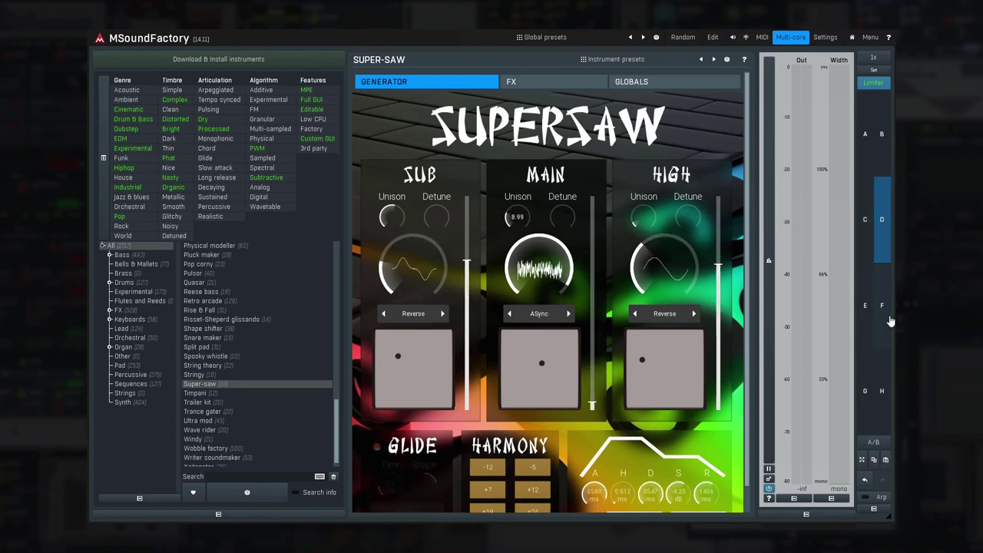
left_click(873, 443)
left_click(873, 444)
Step: Morph toward snapshot A, keep the result in D, then select empty slot E
left_click(862, 460)
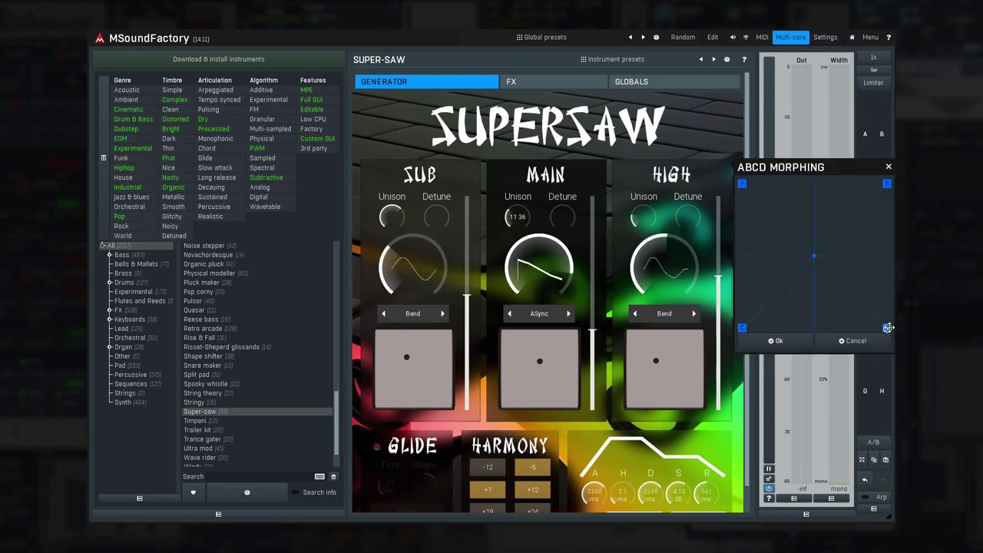
left_click_drag(887, 328, 784, 223)
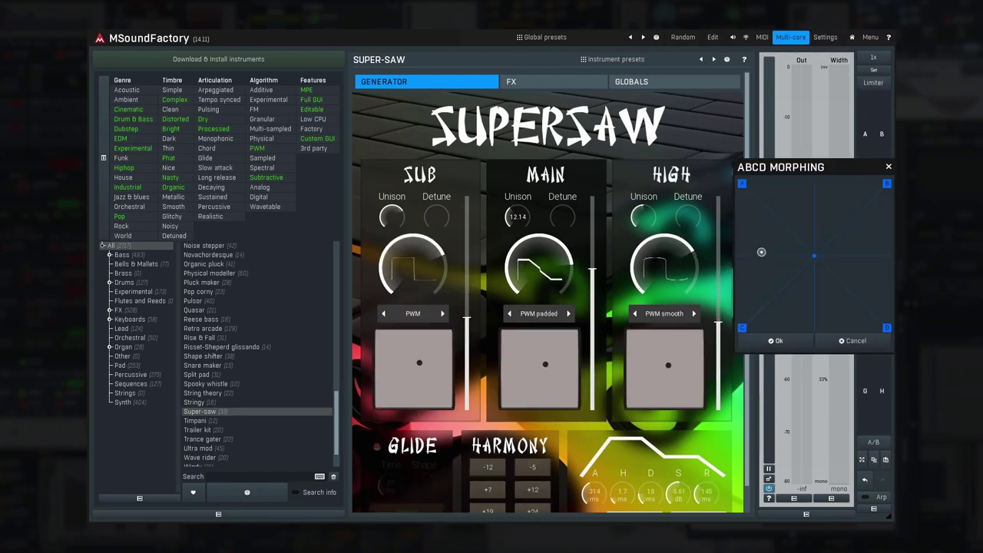
left_click(775, 341)
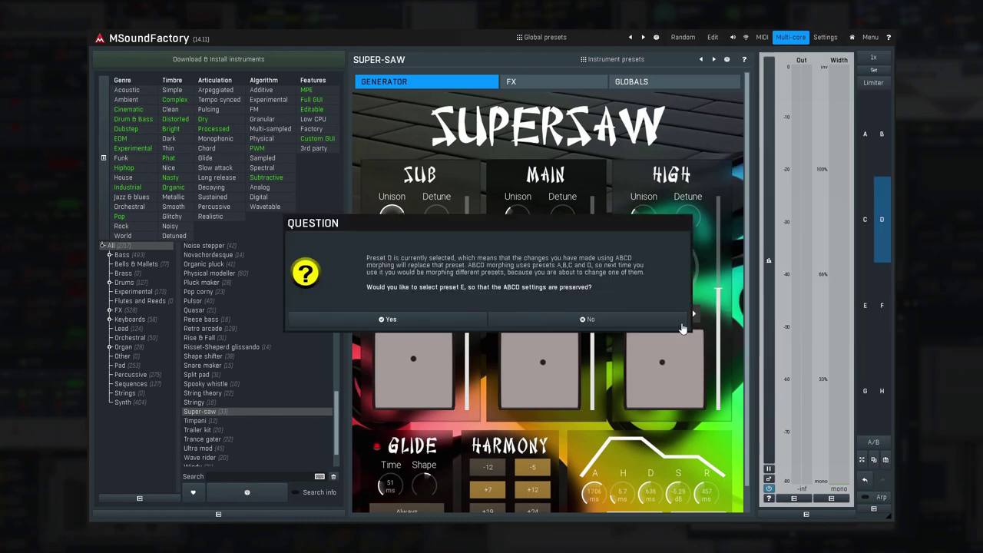
left_click(658, 323)
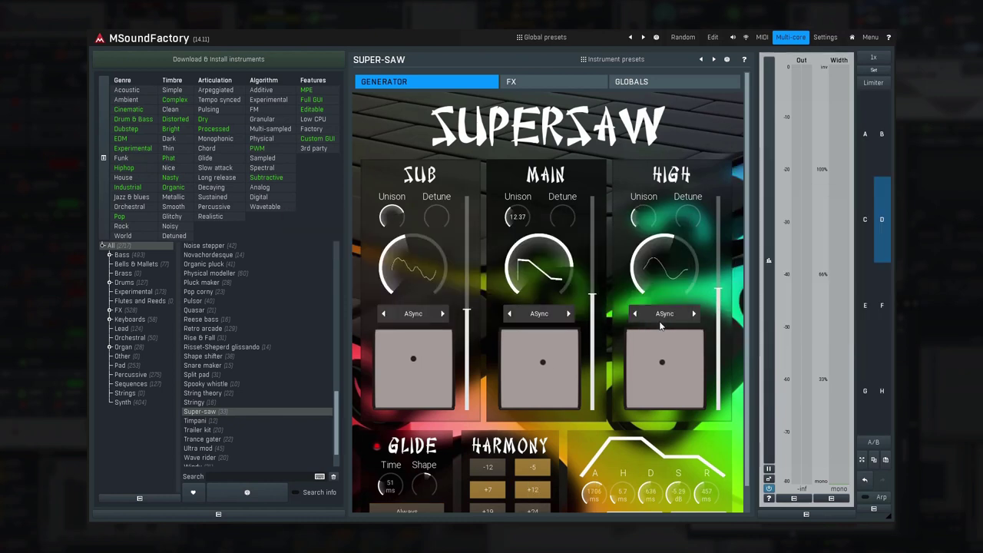
left_click(865, 307)
Step: Paste snapshot A's Super-saw sound into empty slot E, undo once, and open the arpeggiator
left_click(871, 155)
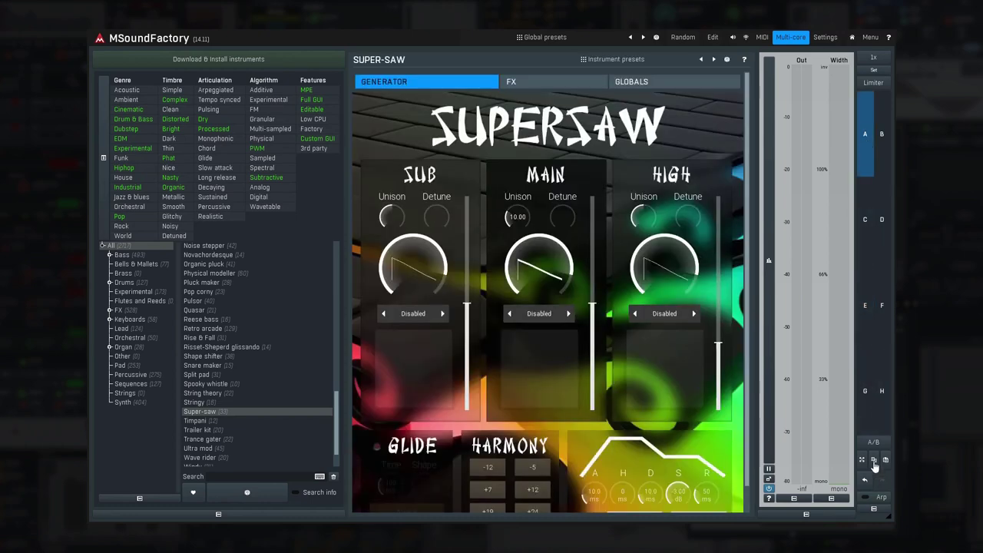
left_click(865, 307)
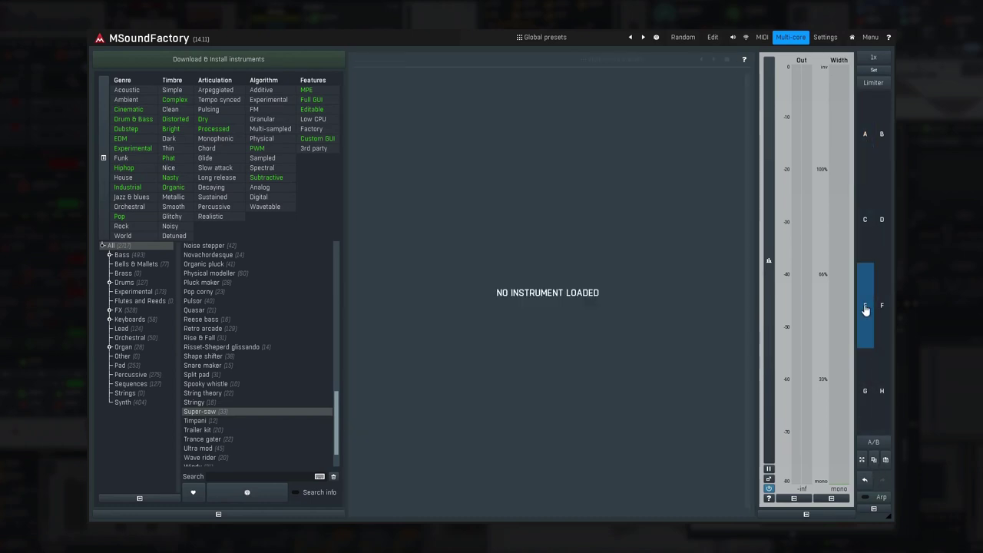
left_click(886, 460)
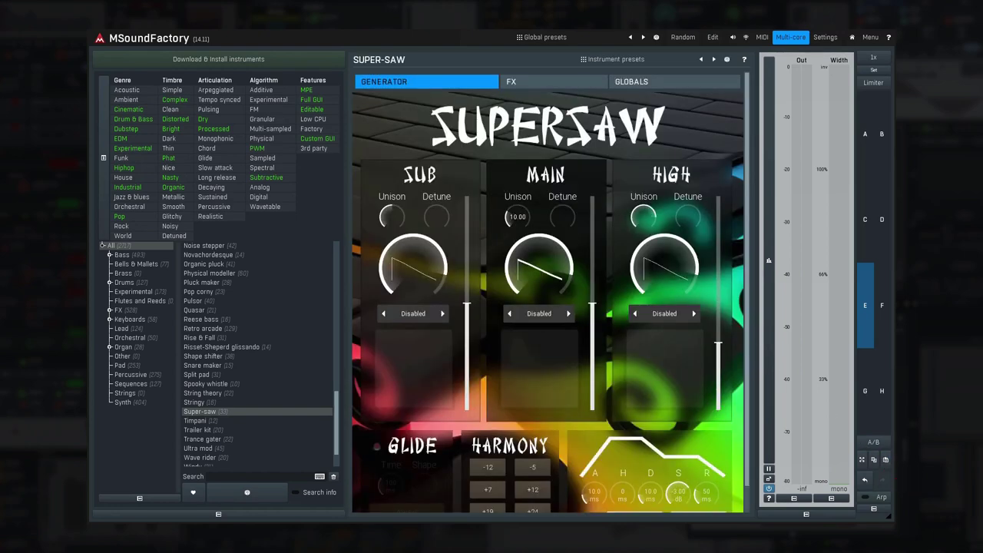
left_click(864, 483)
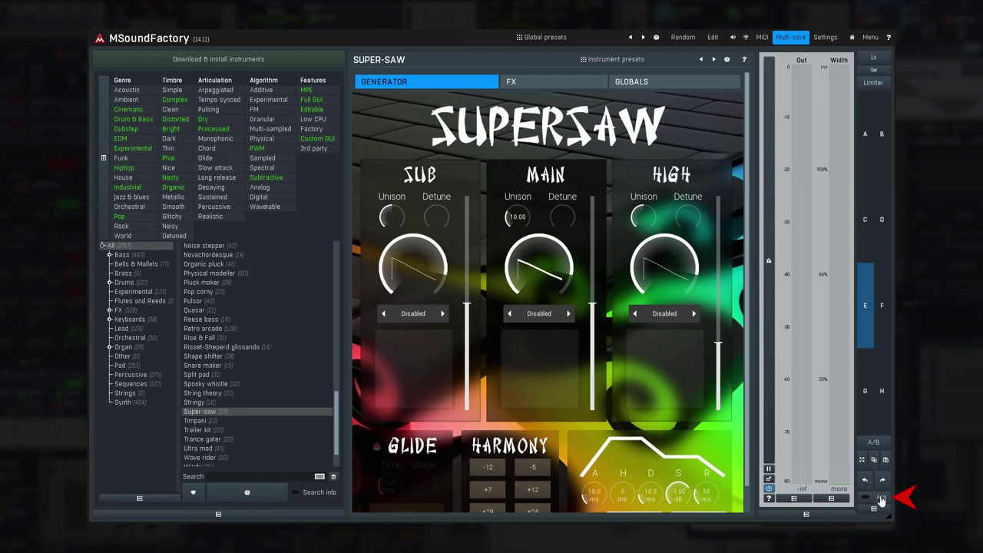
left_click(880, 498)
Step: Switch the arpeggiator on and back off, then close its window
left_click(881, 499)
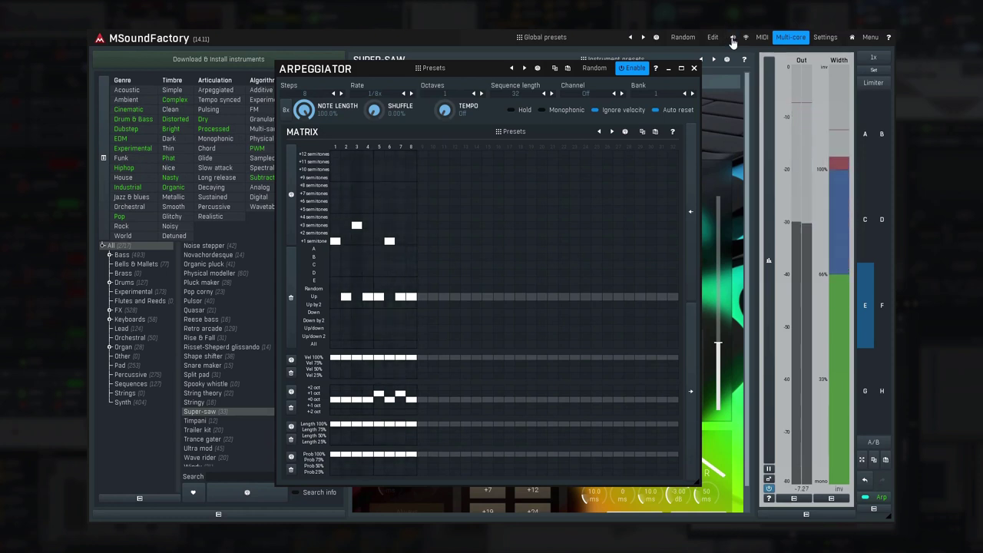
left_click(633, 68)
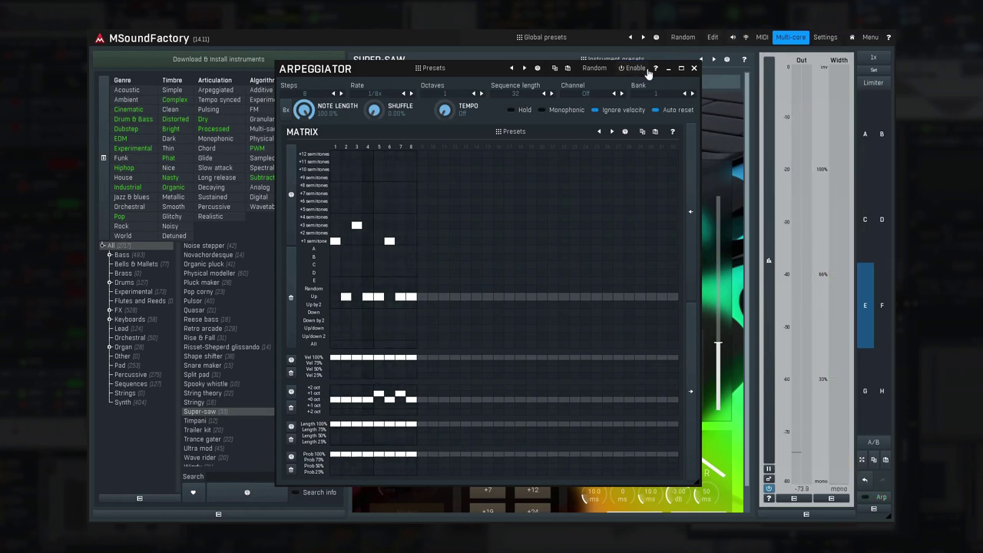
left_click(693, 68)
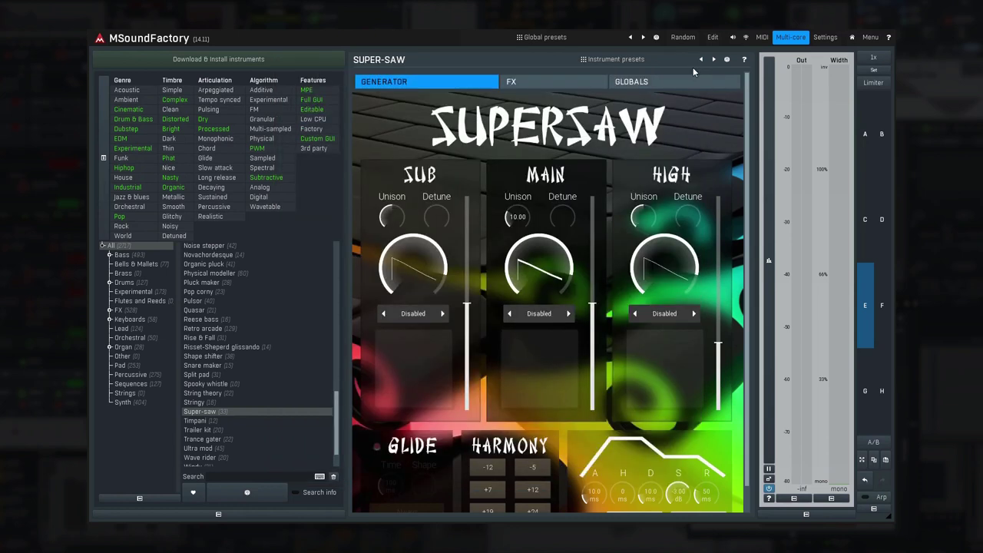